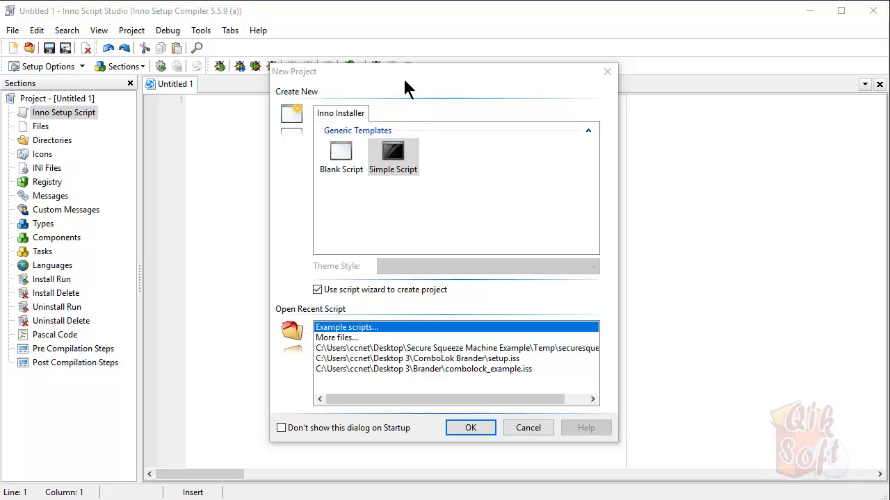
Step: Create a new project from the Simple Script template with the script wizard and proceed to the application information page
{"action": "left_click", "coordinate": [396, 167]}
{"action": "left_click", "coordinate": [470, 427]}
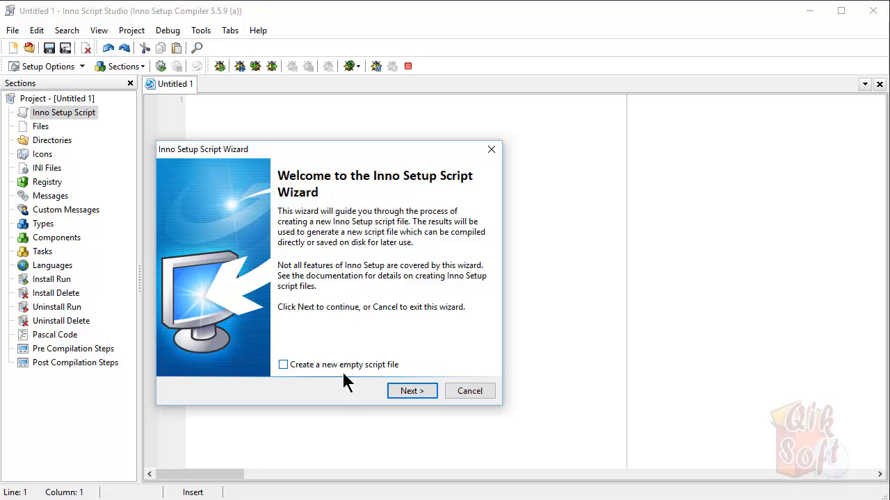
{"action": "left_click", "coordinate": [422, 392]}
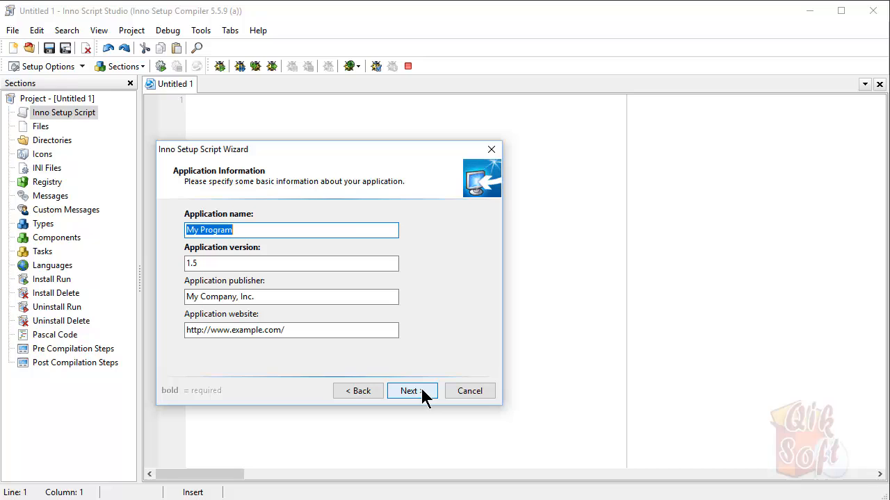
Step: Set the application name to Secure Squeeze
{"action": "double_click", "coordinate": [255, 232]}
{"action": "left_click", "coordinate": [255, 231]}
{"action": "double_click", "coordinate": [255, 231]}
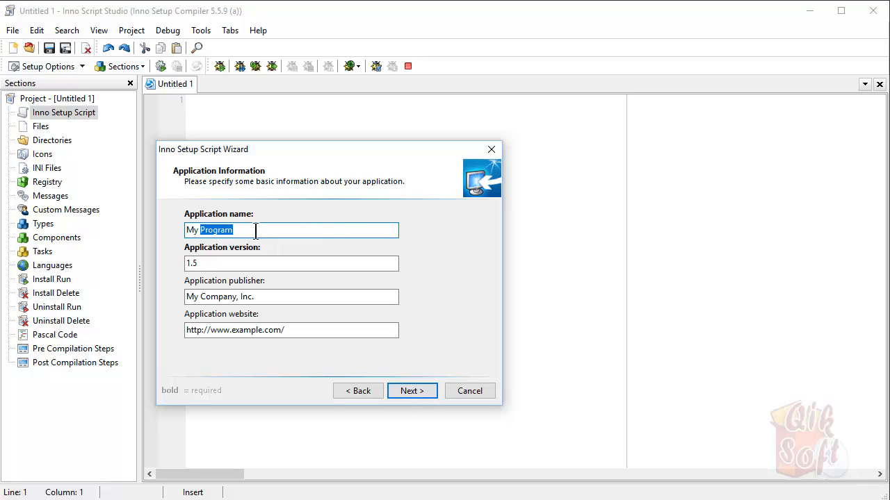
{"action": "left_click", "coordinate": [252, 233]}
{"action": "left_click_drag", "start_coordinate": [251, 233], "coordinate": [169, 231]}
{"action": "type", "text": "Se"}
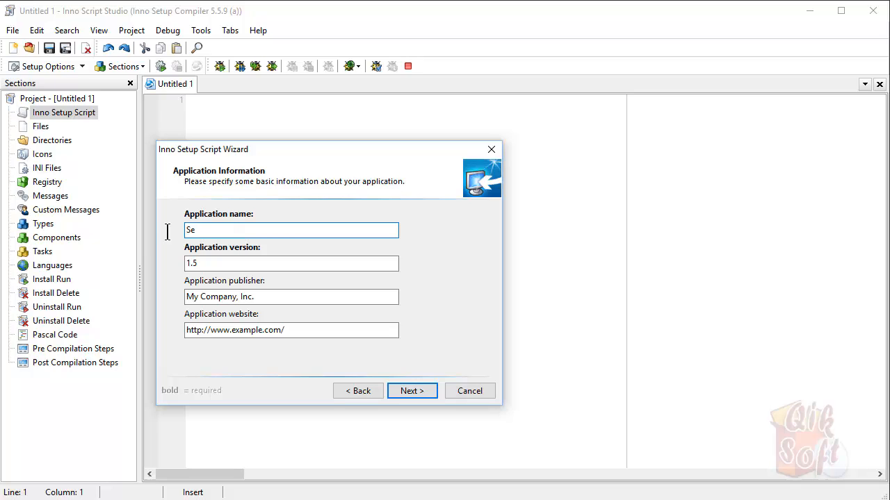
{"action": "type", "text": "cure Squeeze"}
{"action": "left_click", "coordinate": [253, 261]}
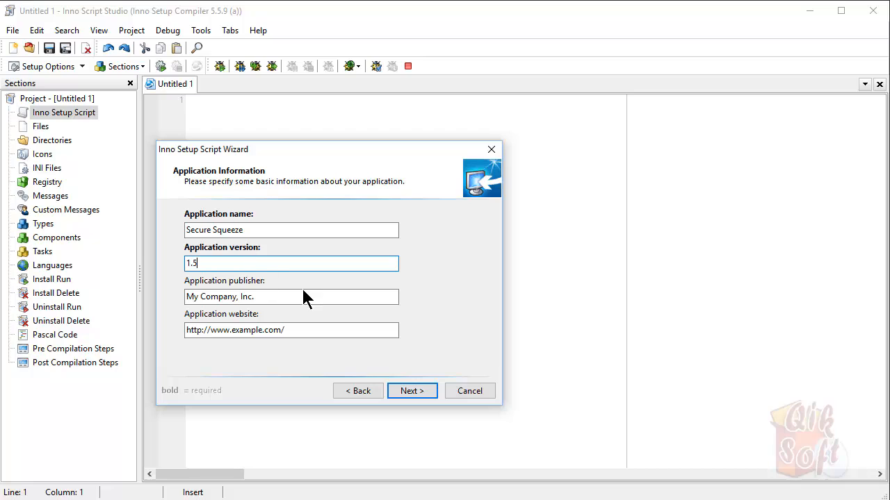
{"action": "left_click", "coordinate": [282, 292]}
{"action": "left_click_drag", "start_coordinate": [254, 296], "coordinate": [141, 292]}
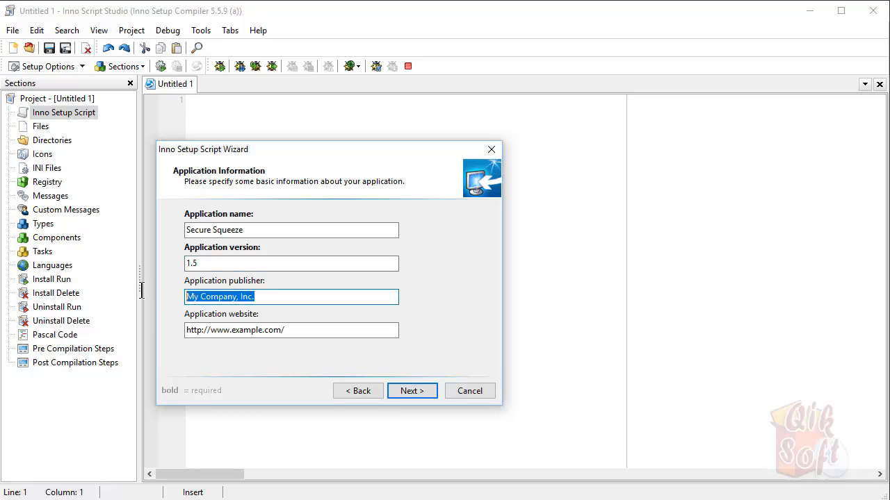
{"action": "type", "text": "QikSoft"}
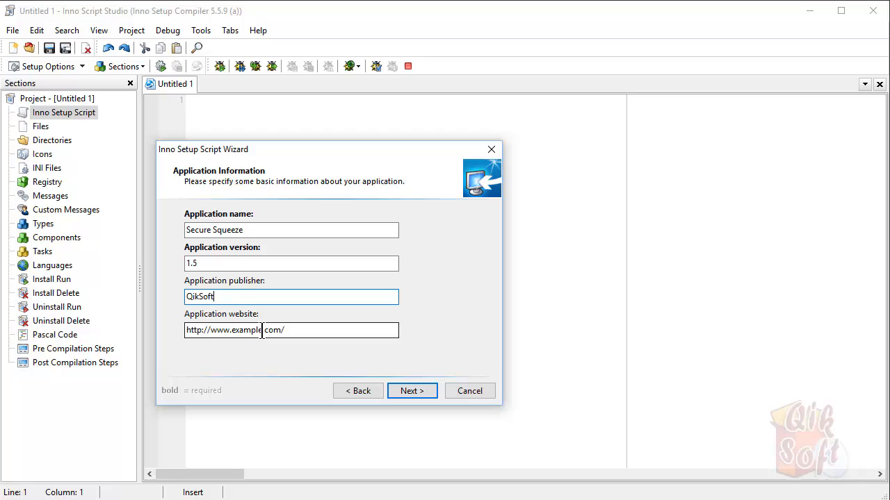
{"action": "left_click_drag", "start_coordinate": [262, 330], "coordinate": [231, 329]}
{"action": "type", "text": "qiksoft"}
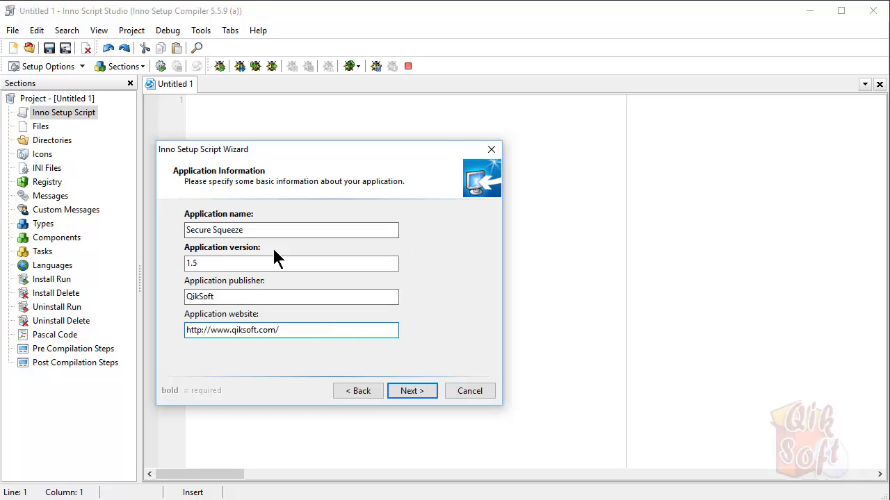
{"action": "left_click", "coordinate": [431, 391]}
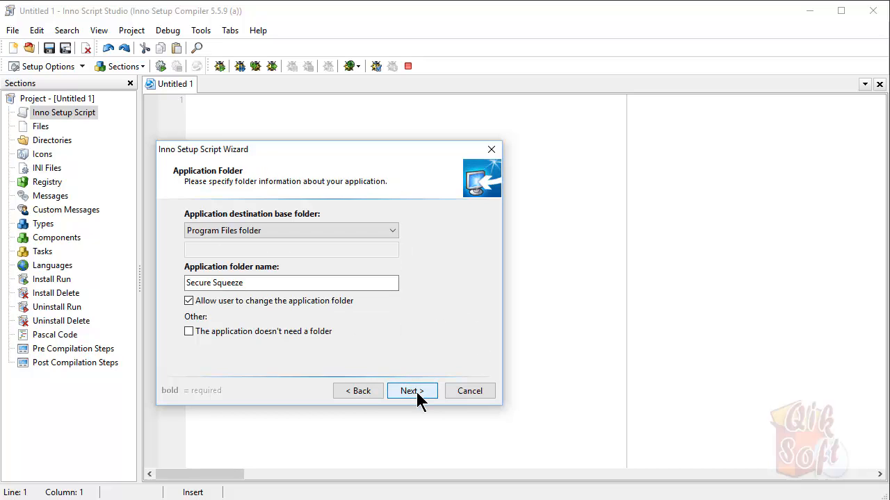
Step: Set a custom destination base folder of {userdocs}, disallow users changing the application folder, and continue to the application files page
{"action": "left_click", "coordinate": [393, 232]}
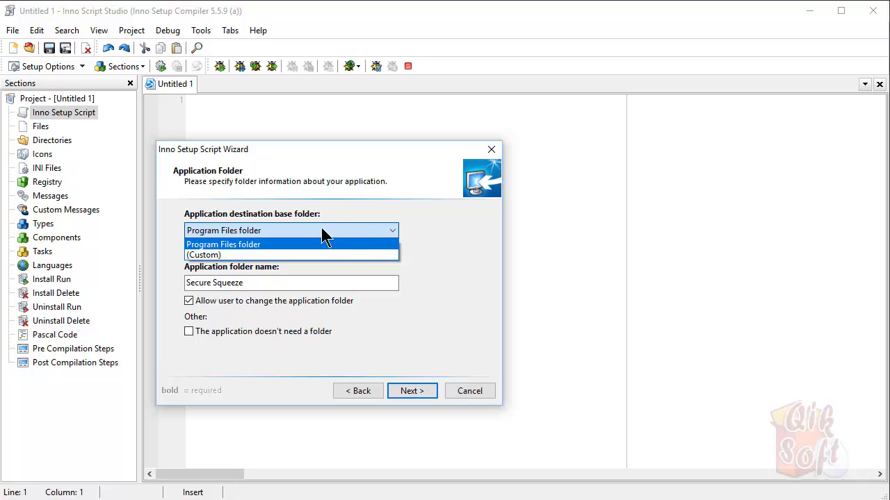
{"action": "left_click", "coordinate": [208, 256]}
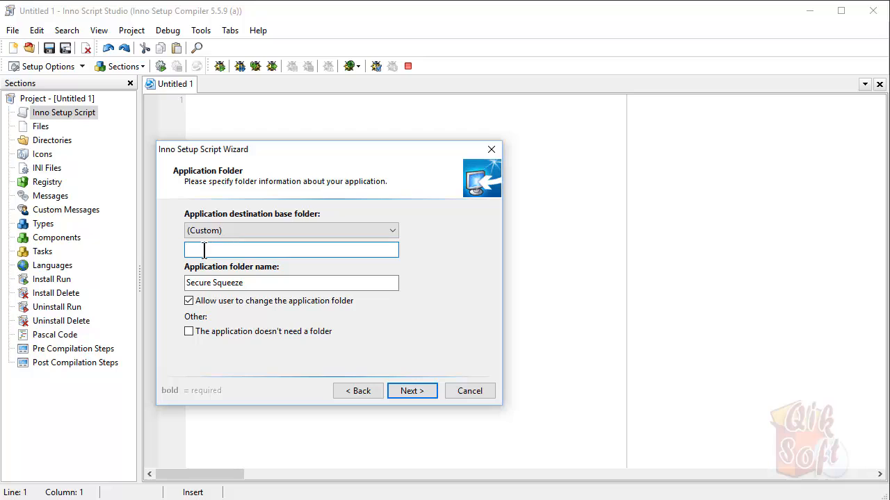
{"action": "type", "text": "{userdocs}"}
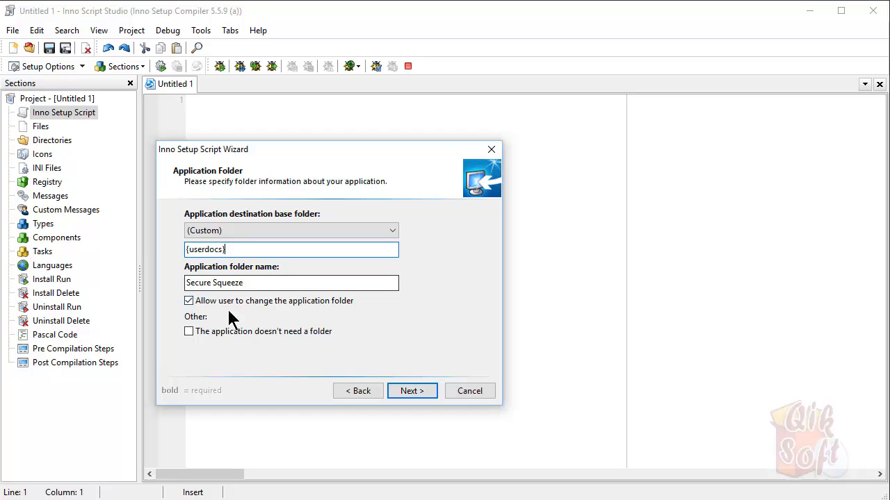
{"action": "left_click", "coordinate": [189, 301]}
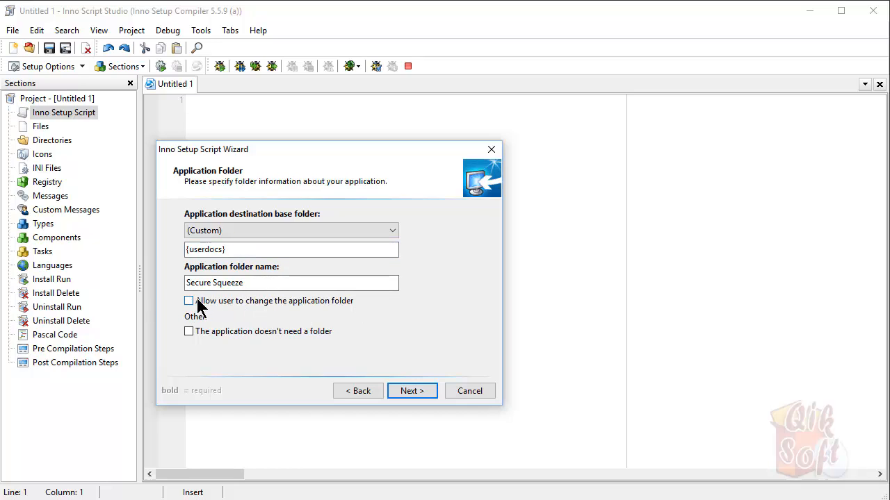
{"action": "left_click", "coordinate": [243, 283]}
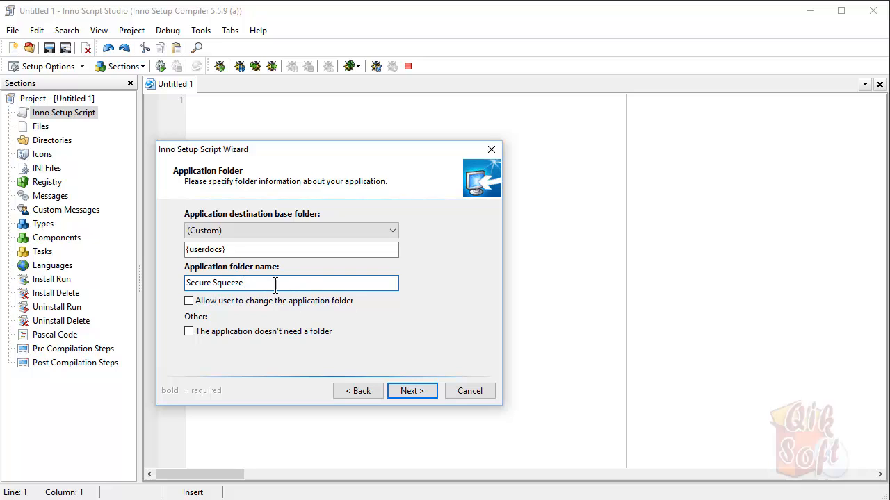
{"action": "left_click", "coordinate": [411, 394]}
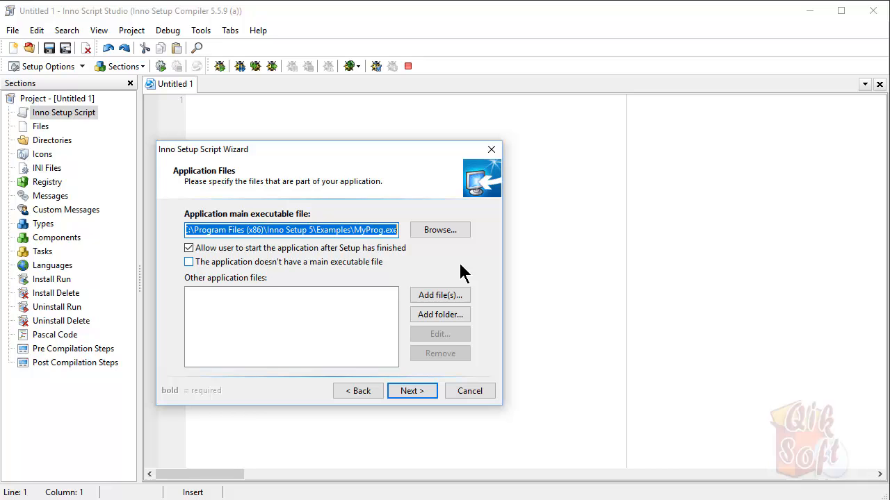
Step: Switch to File Explorer and examine the Software folder in Secure Squeeze Machine Example, including AmazingMachine.exe
{"action": "key", "text": "alt+Tab"}
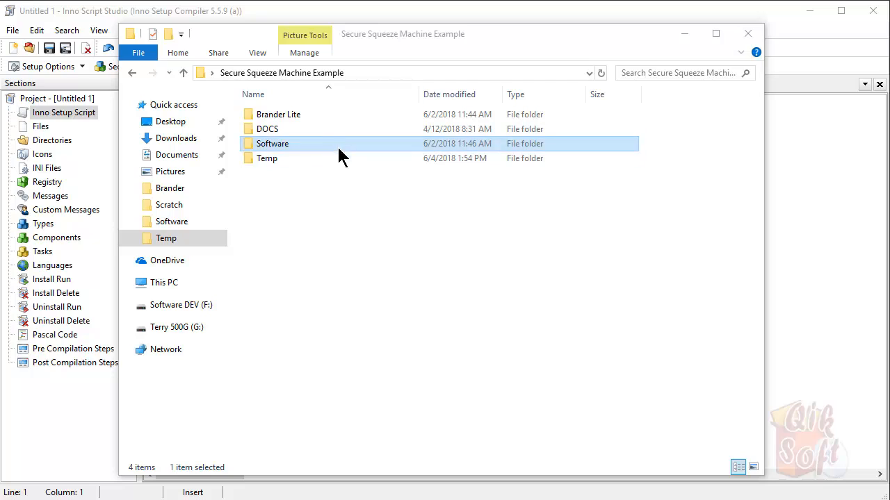
{"action": "left_click", "coordinate": [300, 148]}
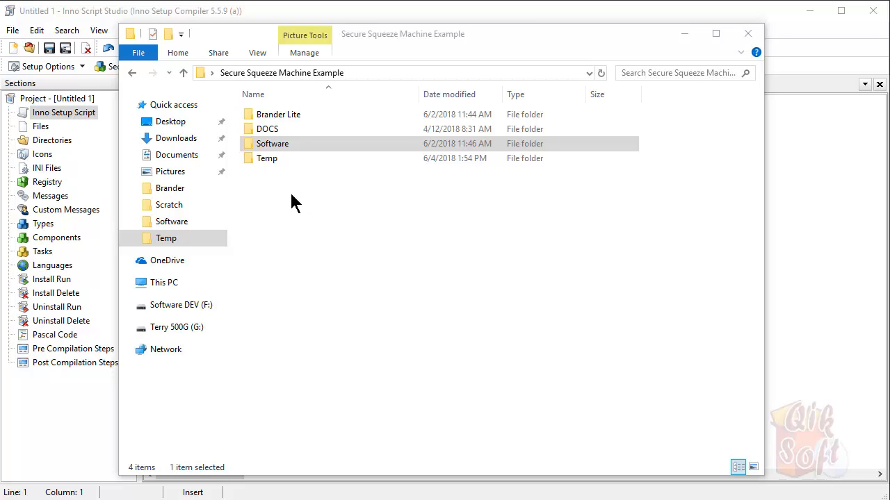
{"action": "left_click", "coordinate": [257, 148]}
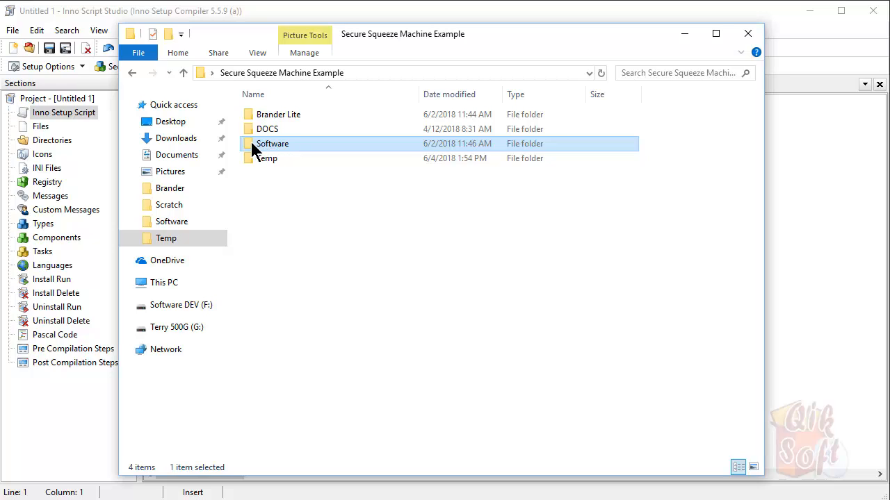
{"action": "double_click", "coordinate": [253, 146]}
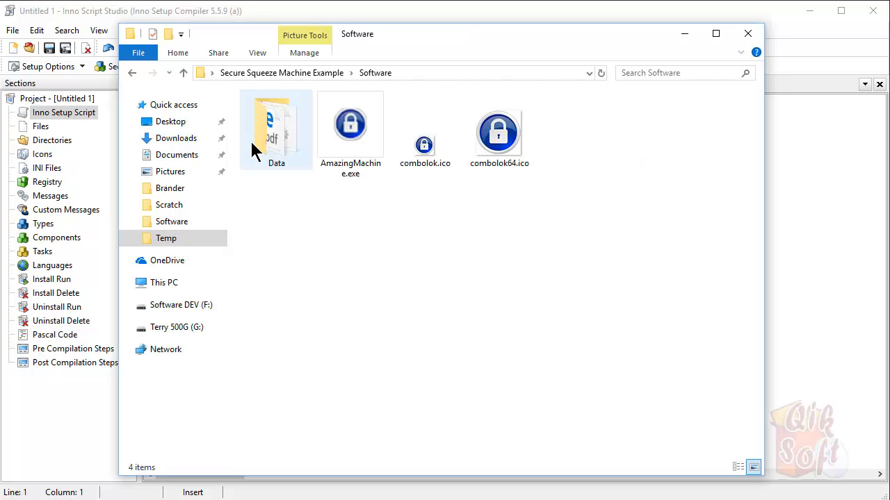
{"action": "left_click", "coordinate": [351, 128]}
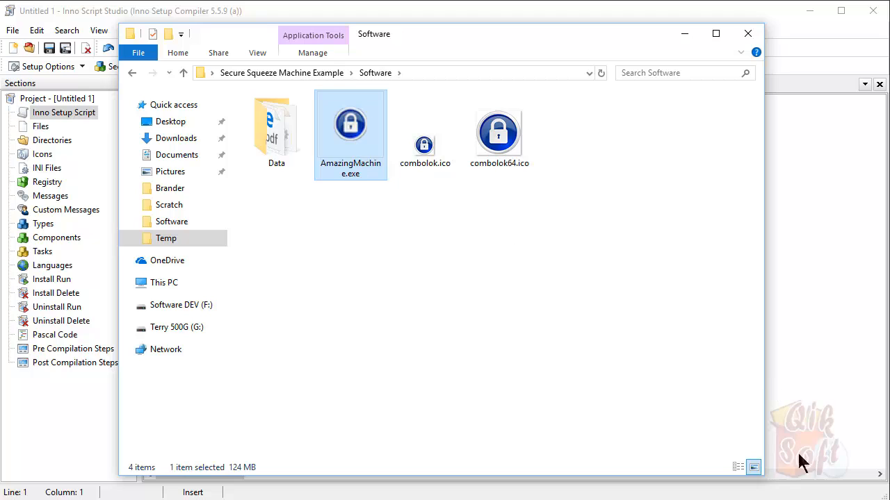
{"action": "left_click", "coordinate": [684, 34]}
Step: Choose AmazingMachine.exe from the Software folder of Secure Squeeze Machine Example as the application's main executable file
{"action": "left_click", "coordinate": [453, 230]}
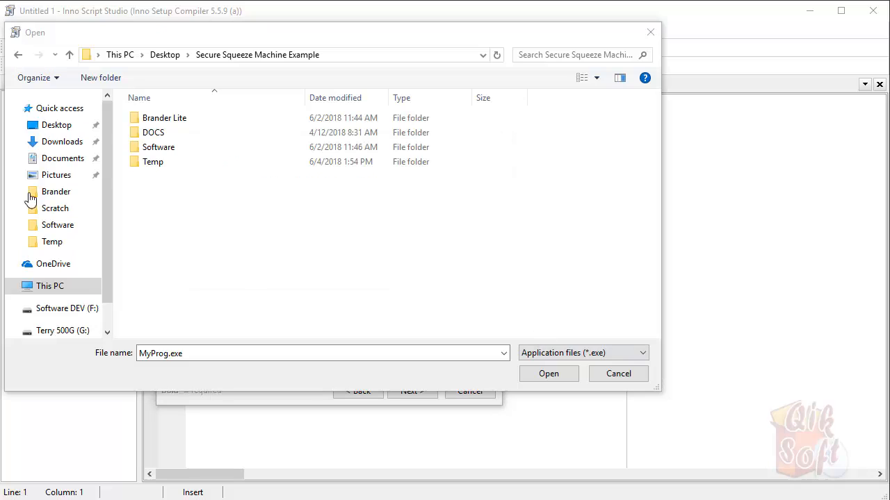
{"action": "double_click", "coordinate": [159, 149]}
{"action": "double_click", "coordinate": [237, 126]}
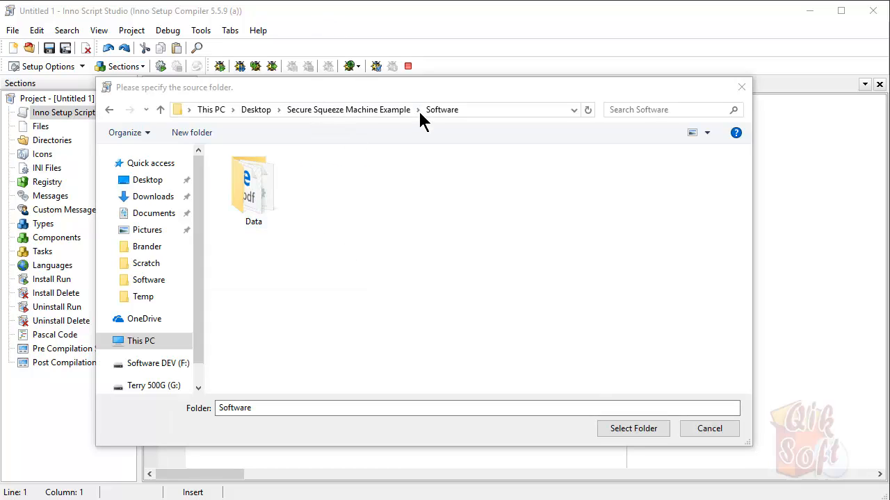
Step: Add the Data folder with its subfolders to the other application files and continue to the application icons page
{"action": "left_click", "coordinate": [244, 187]}
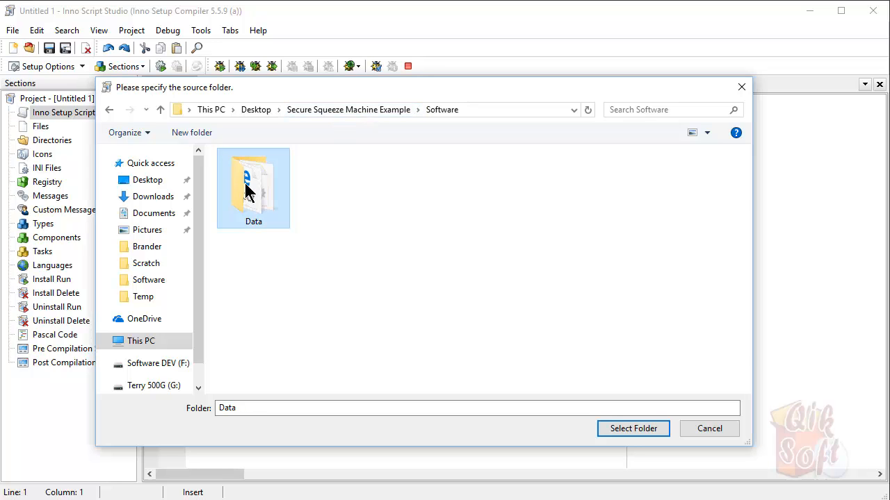
{"action": "left_click", "coordinate": [644, 429]}
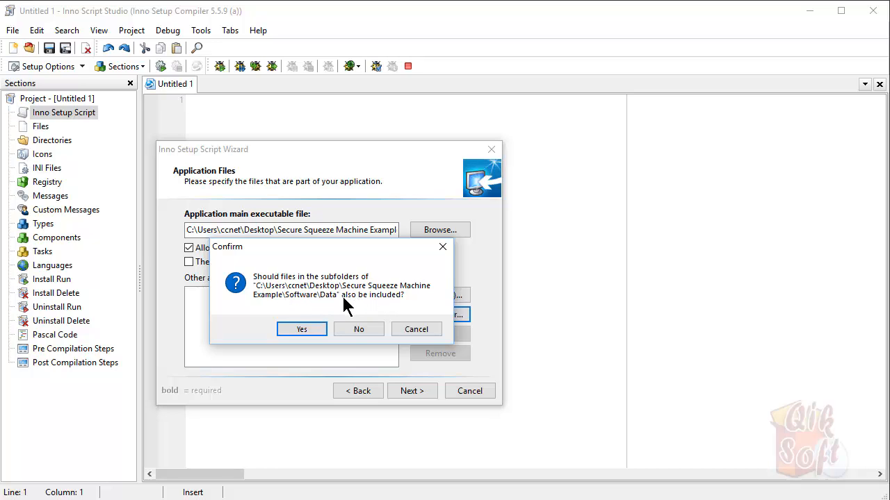
{"action": "left_click", "coordinate": [298, 329]}
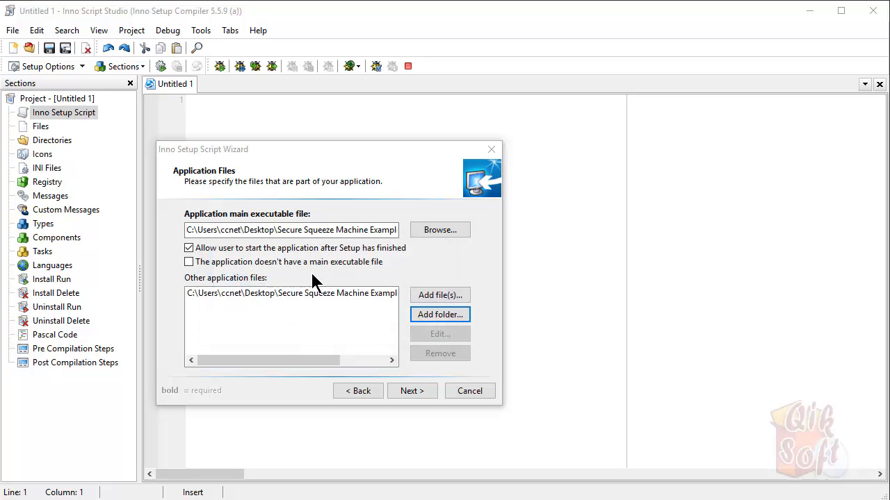
{"action": "left_click", "coordinate": [406, 391]}
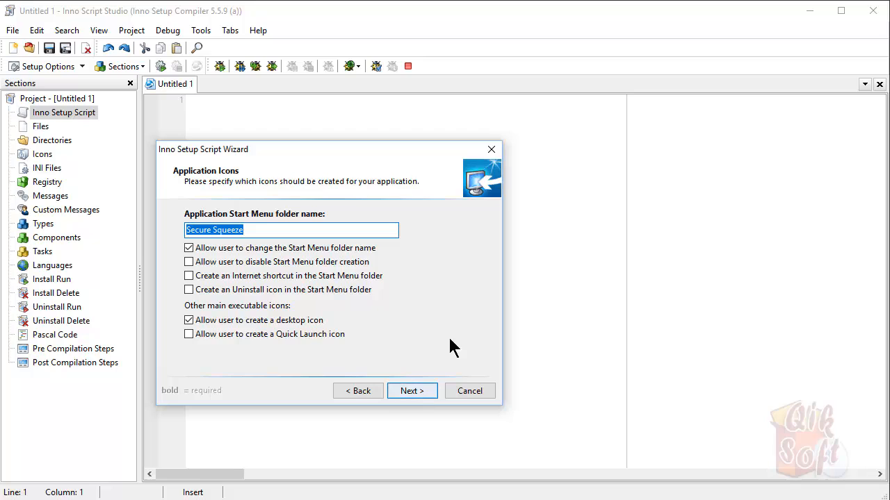
Step: Disallow changing the Start Menu folder name, enable the Internet shortcut and the user-created Quick Launch icon, and continue
{"action": "left_click", "coordinate": [257, 232]}
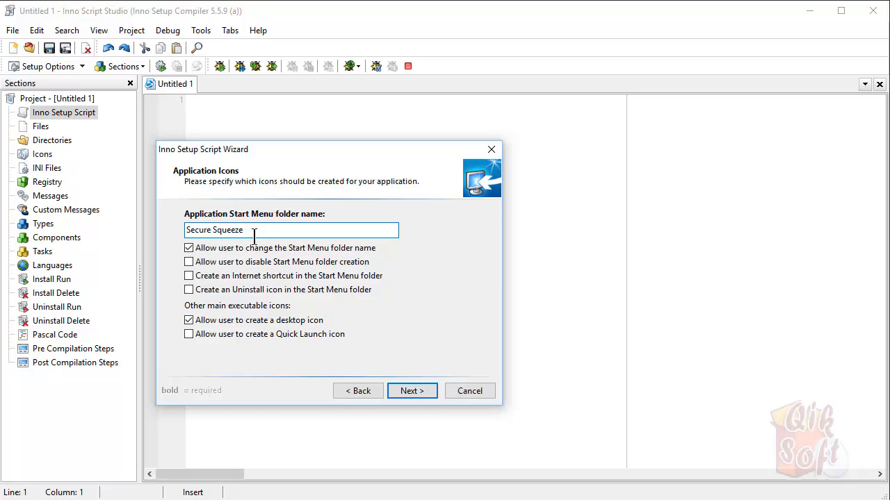
{"action": "left_click", "coordinate": [187, 248]}
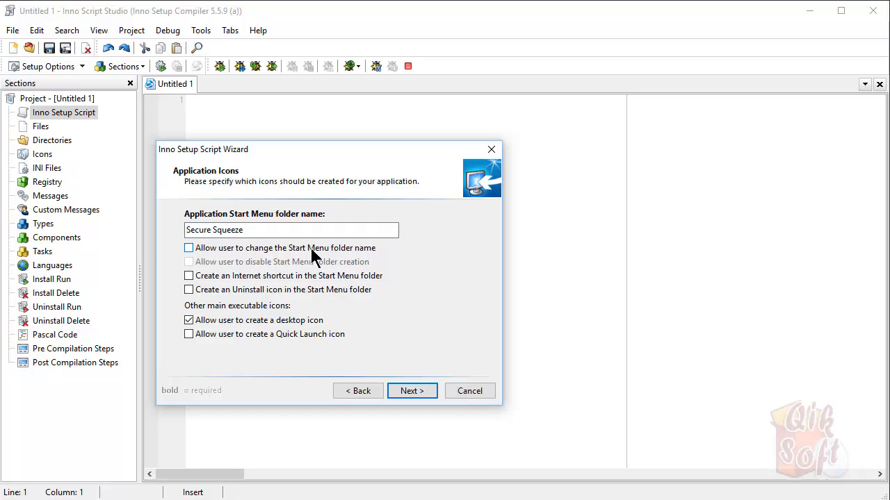
{"action": "left_click", "coordinate": [198, 277]}
{"action": "left_click", "coordinate": [188, 334]}
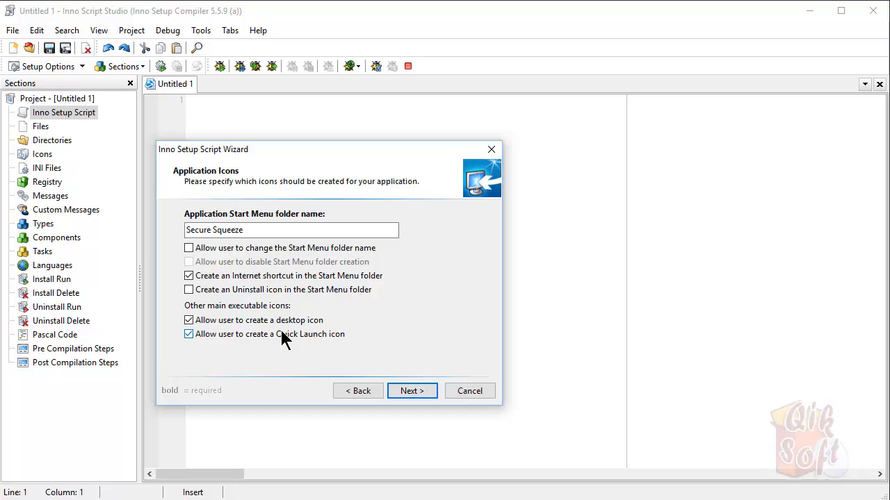
{"action": "left_click", "coordinate": [413, 394]}
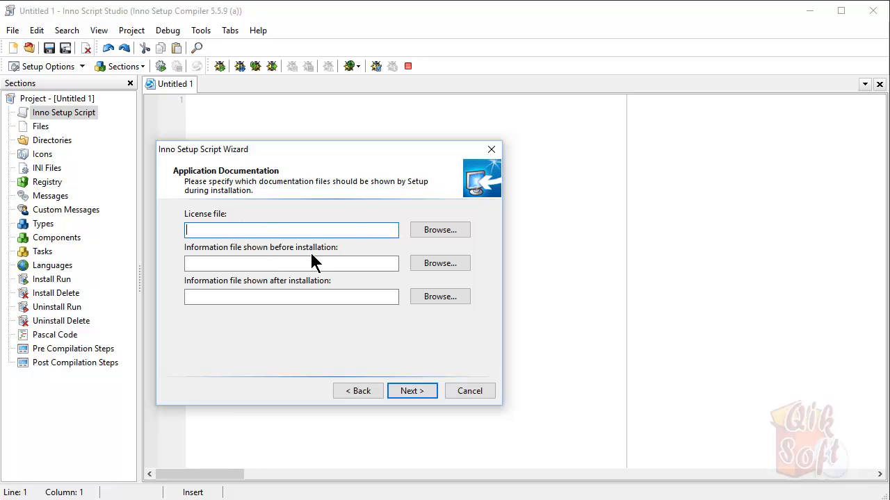
Step: Leave all documentation files blank, keep English as the only setup language, and proceed to the compiler settings page
{"action": "left_click", "coordinate": [231, 261]}
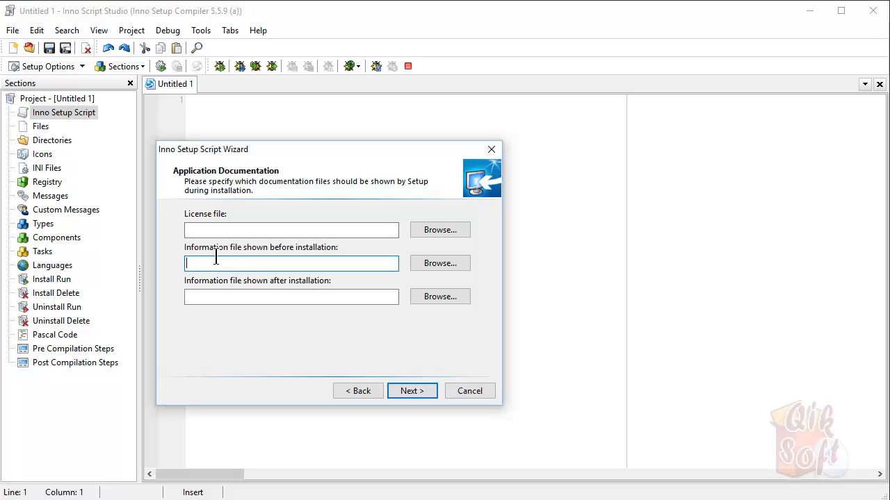
{"action": "left_click", "coordinate": [208, 296]}
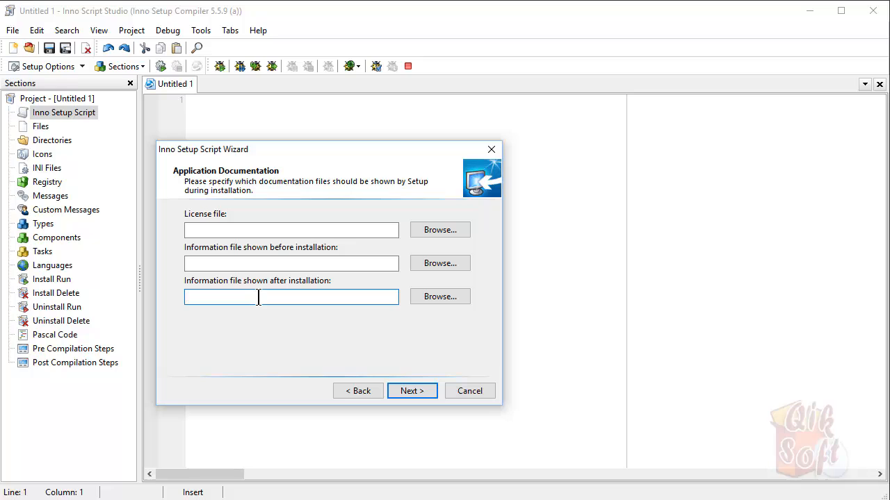
{"action": "left_click", "coordinate": [411, 392]}
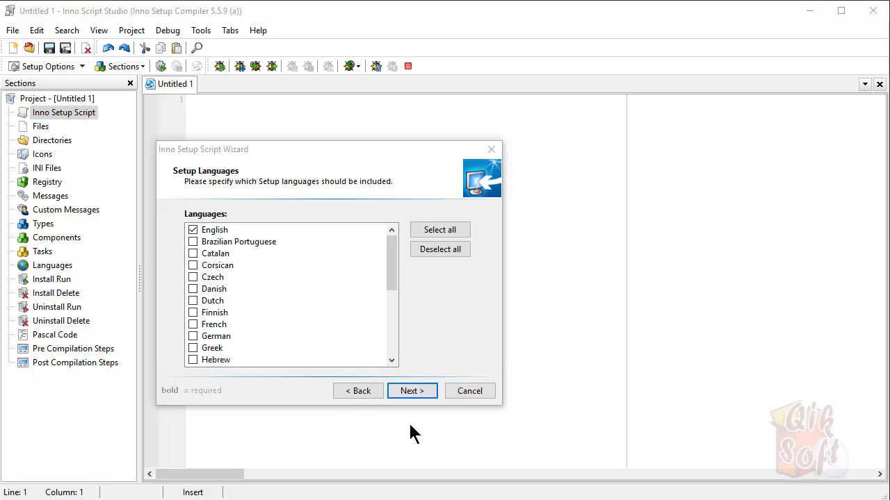
{"action": "left_click", "coordinate": [415, 392]}
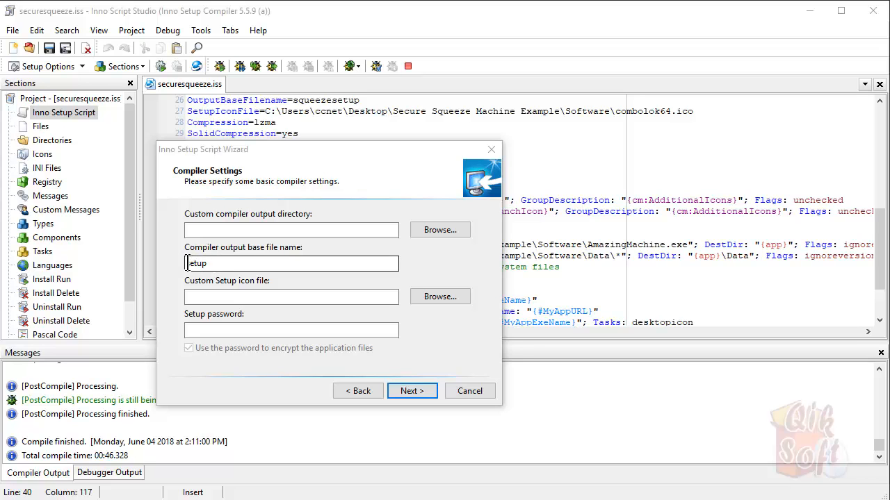
Step: Set the compiler output base file name to squeezesetup and choose combolok64.ico from the Software folder as the custom setup icon
{"action": "left_click", "coordinate": [190, 263]}
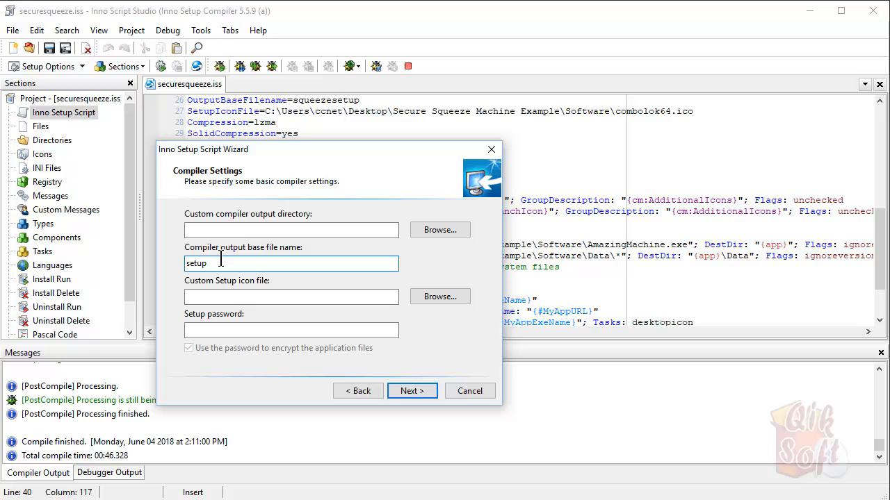
{"action": "type", "text": "squeeze"}
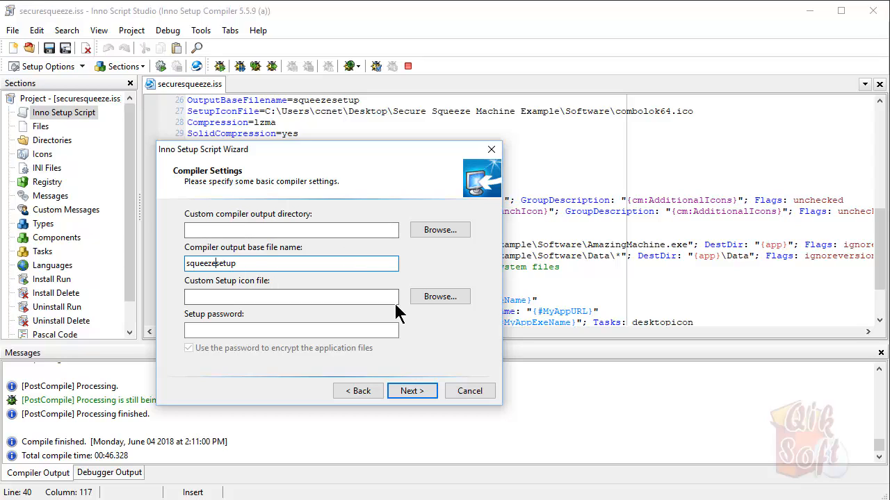
{"action": "left_click", "coordinate": [440, 297]}
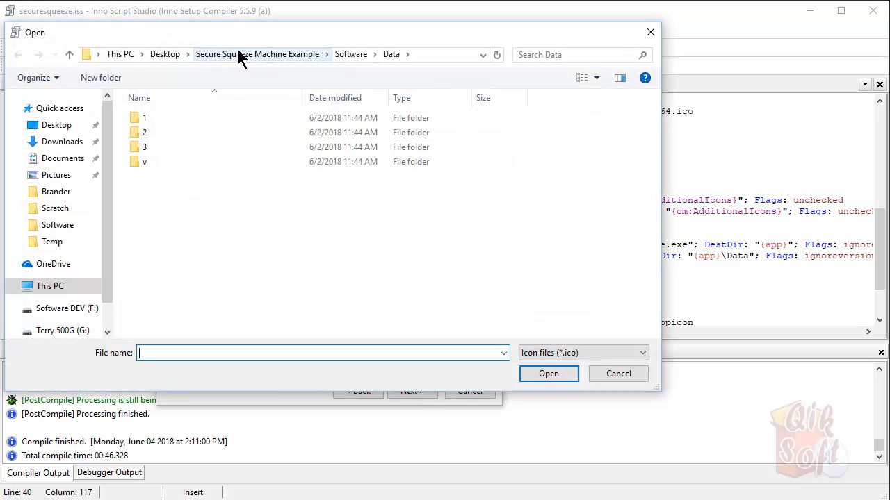
{"action": "left_click", "coordinate": [238, 55]}
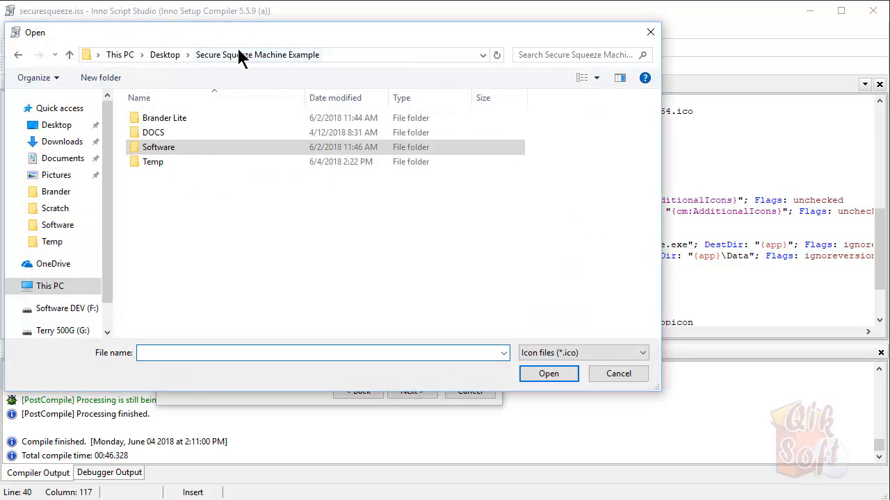
{"action": "double_click", "coordinate": [152, 147]}
{"action": "left_click", "coordinate": [317, 144]}
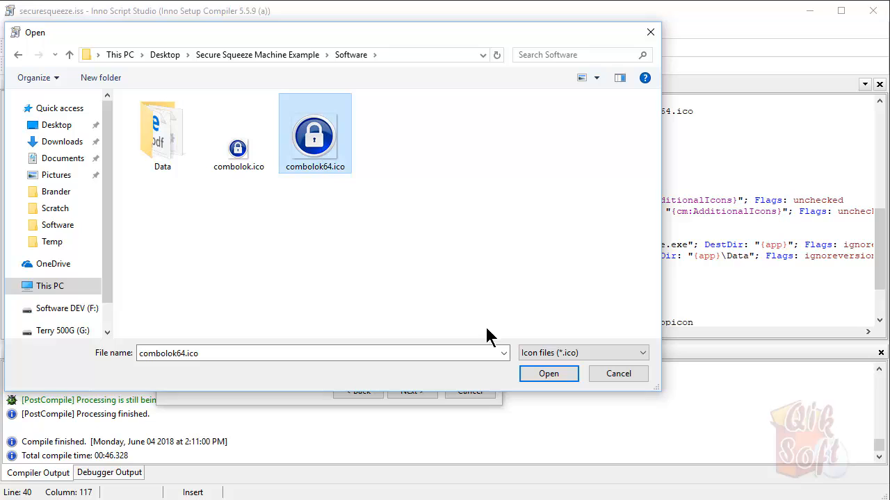
{"action": "left_click", "coordinate": [553, 375]}
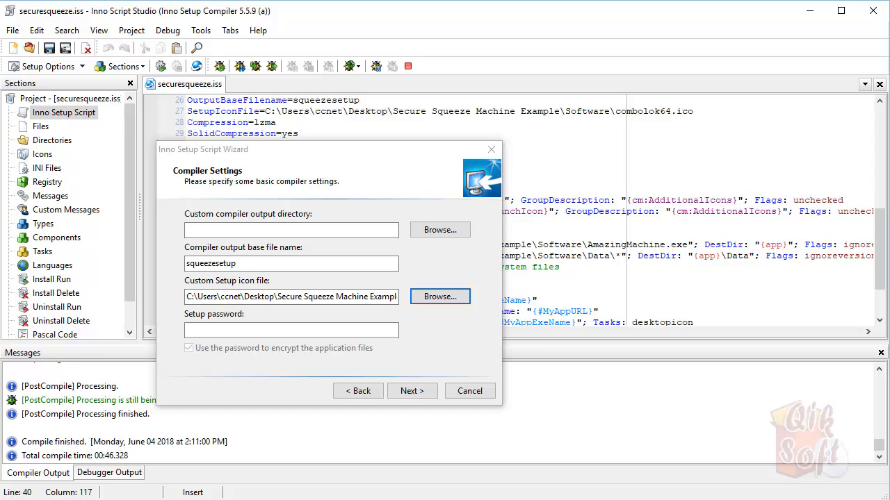
Step: Choose the Temp folder inside Secure Squeeze Machine Example as the custom compiler output directory
{"action": "left_click", "coordinate": [453, 233]}
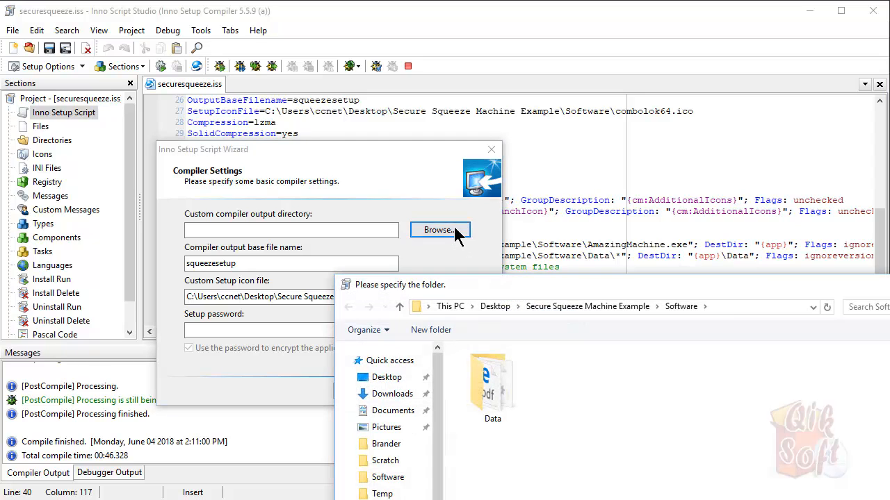
{"action": "left_click", "coordinate": [592, 304]}
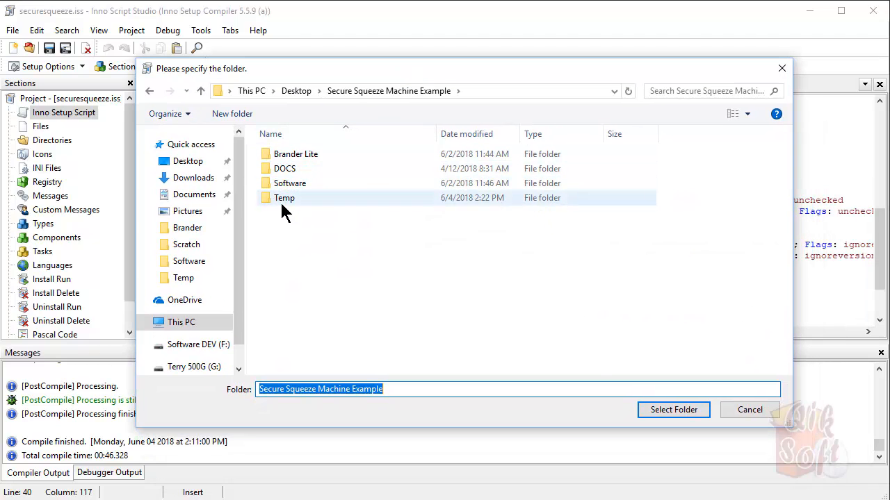
{"action": "left_click", "coordinate": [340, 200]}
{"action": "left_click", "coordinate": [657, 408]}
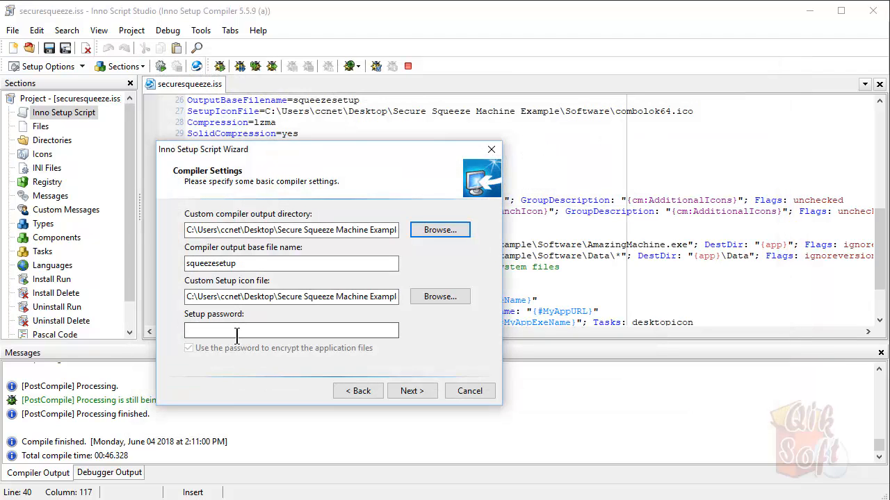
{"action": "left_click", "coordinate": [252, 266]}
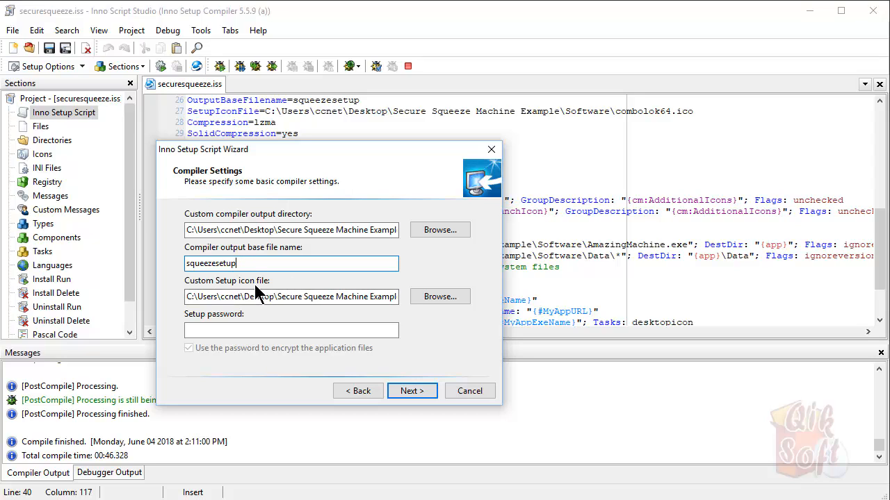
Step: Keep the #define compiler directives enabled, finish the wizard to generate the script, and decline compiling it now
{"action": "left_click", "coordinate": [411, 391]}
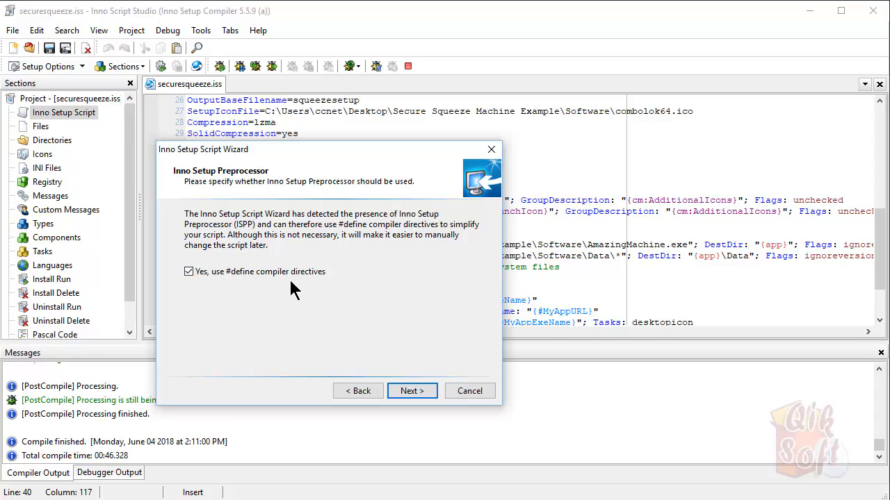
{"action": "left_click", "coordinate": [413, 391]}
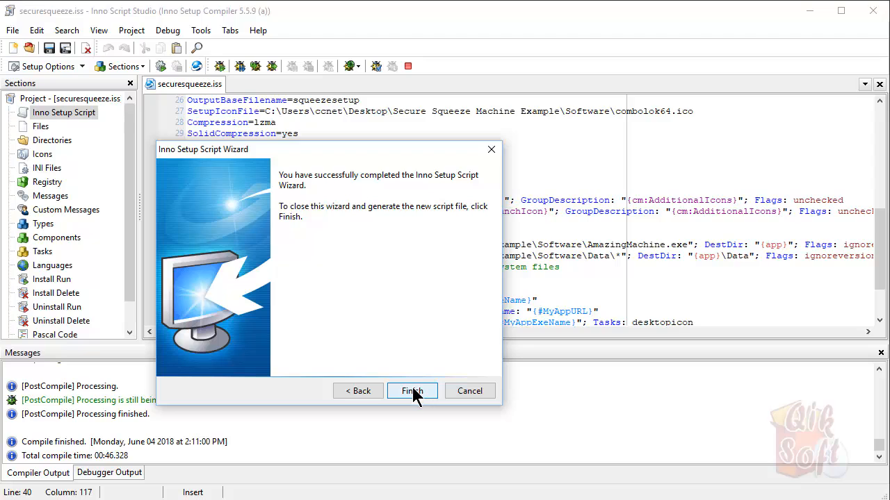
{"action": "left_click", "coordinate": [413, 391]}
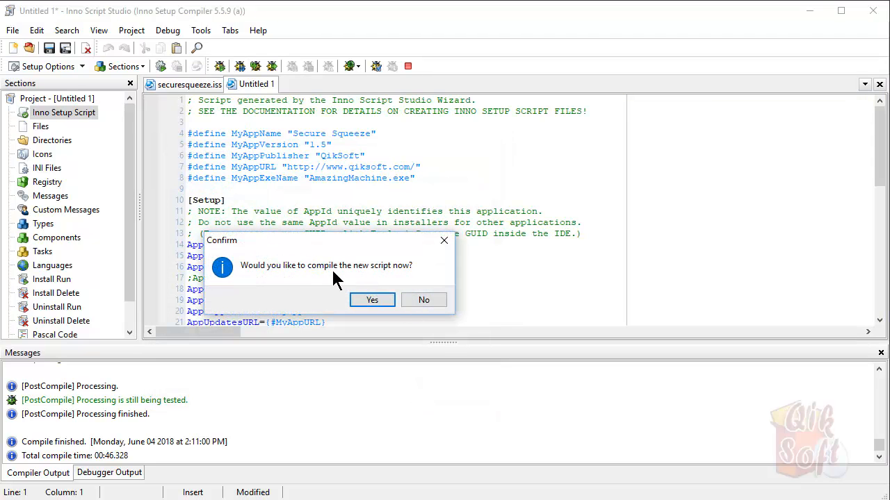
{"action": "left_click", "coordinate": [423, 299]}
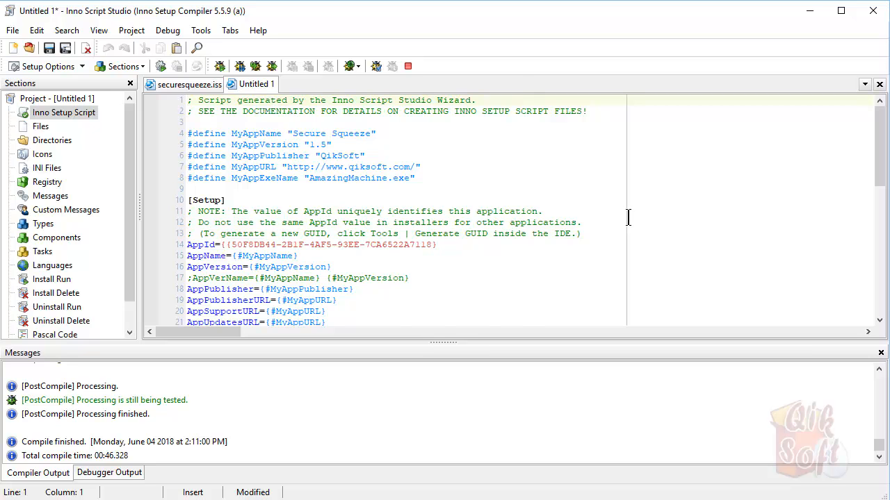
Step: In the [Files] section, append \Data to the {app} destination directory of the Software\Data\* source line
{"action": "scroll", "coordinate": [627, 217], "scroll_direction": "down", "scroll_amount": 11}
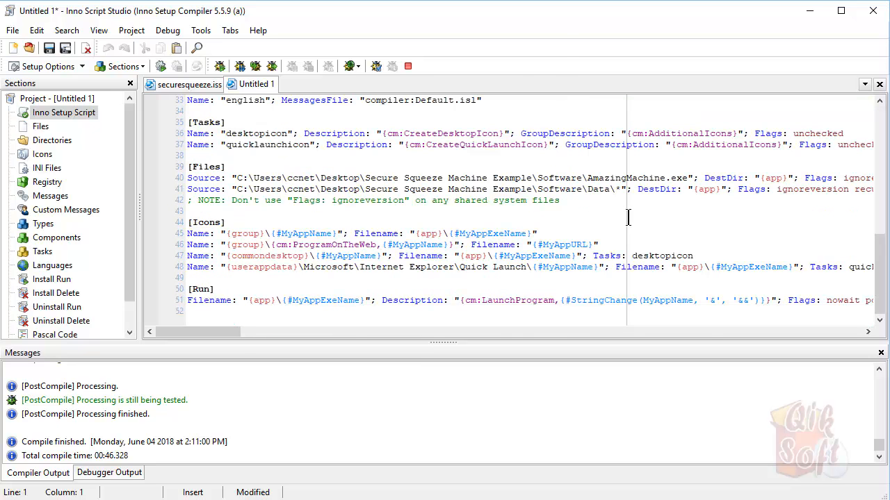
{"action": "left_click", "coordinate": [237, 167]}
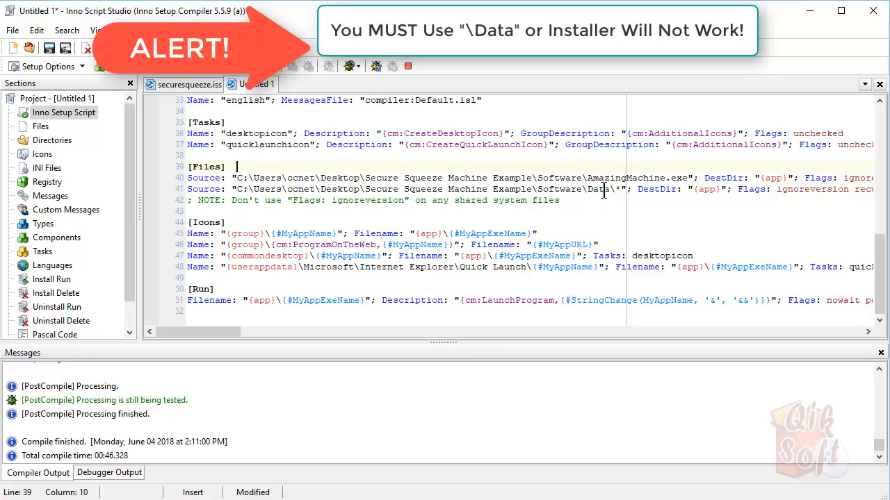
{"action": "left_click", "coordinate": [719, 191]}
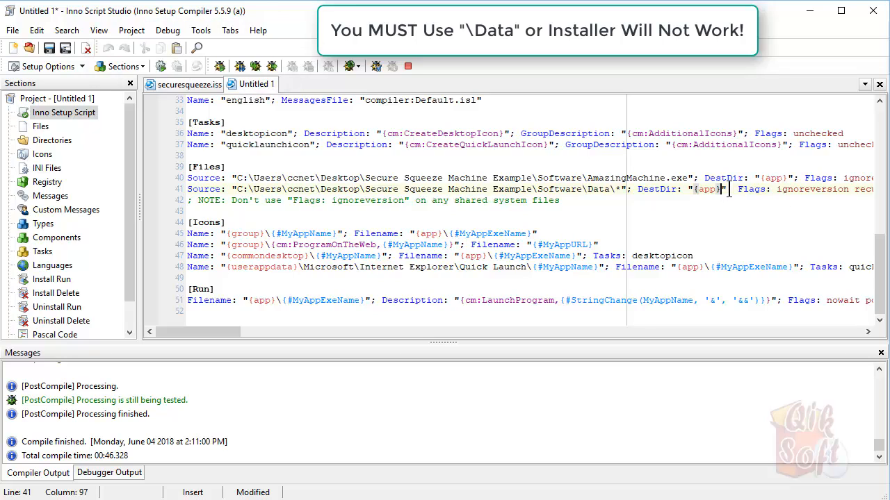
{"action": "type", "text": "\\"}
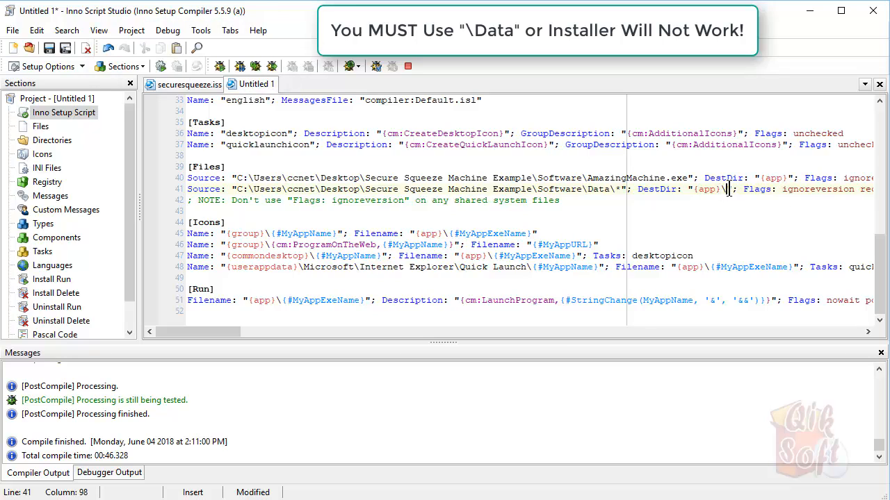
{"action": "type", "text": "Data"}
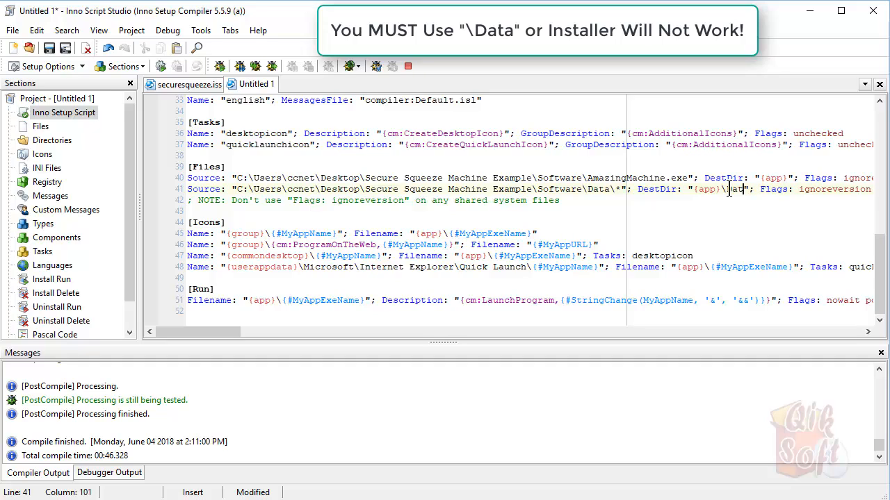
{"action": "left_click", "coordinate": [730, 190]}
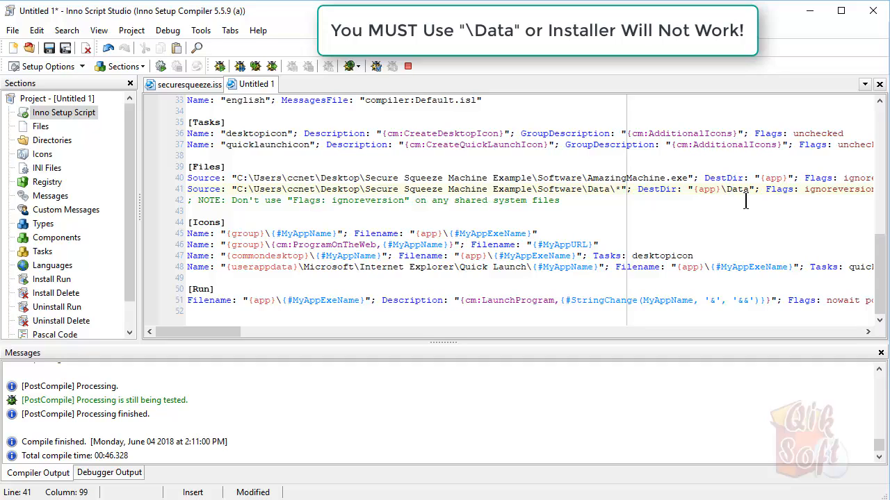
{"action": "left_click", "coordinate": [749, 188]}
{"action": "left_click_drag", "start_coordinate": [723, 190], "coordinate": [749, 190]}
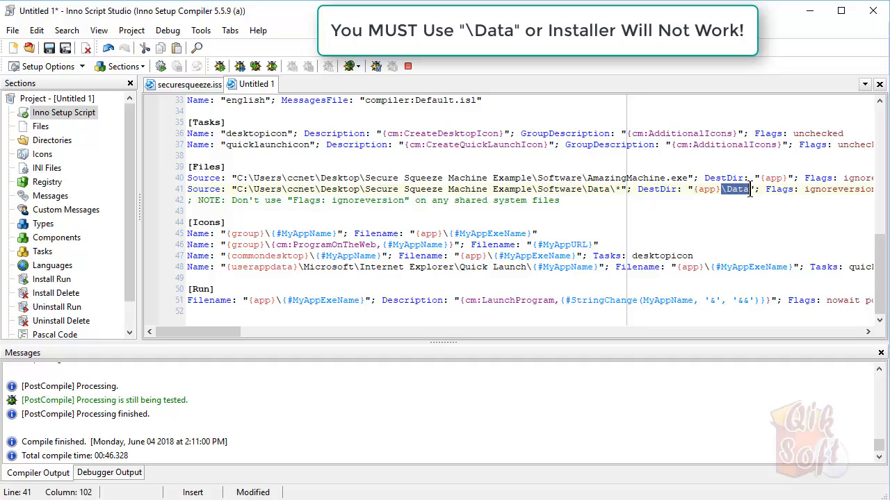
{"action": "left_click", "coordinate": [791, 190]}
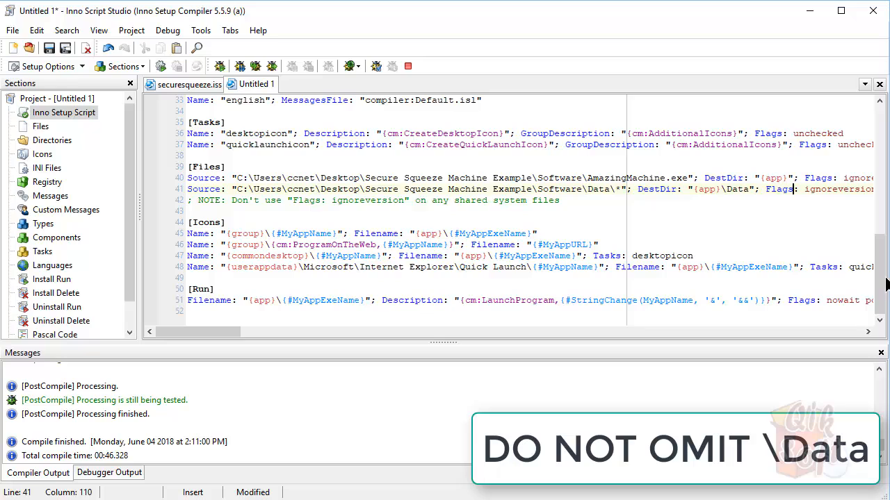
Step: Save the script as securesqueeze_new.iss in the Temp folder of Secure Squeeze Machine Example
{"action": "left_click_drag", "start_coordinate": [881, 278], "coordinate": [874, 240]}
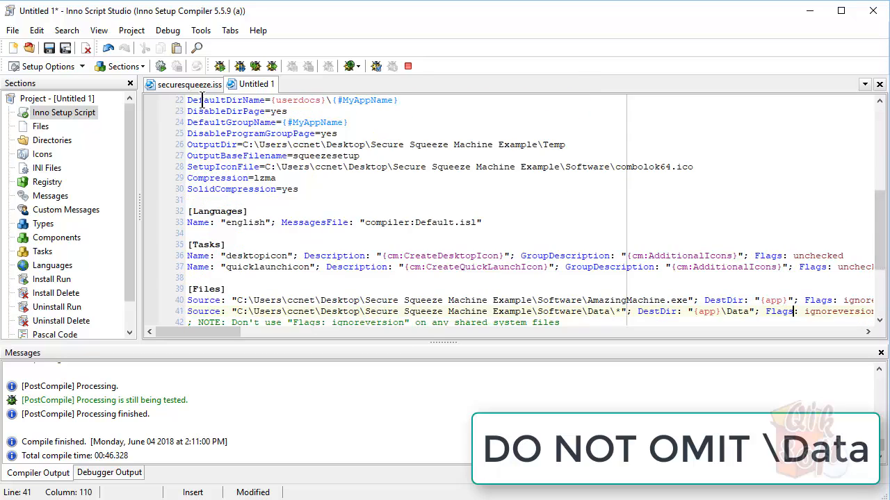
{"action": "left_click", "coordinate": [49, 49]}
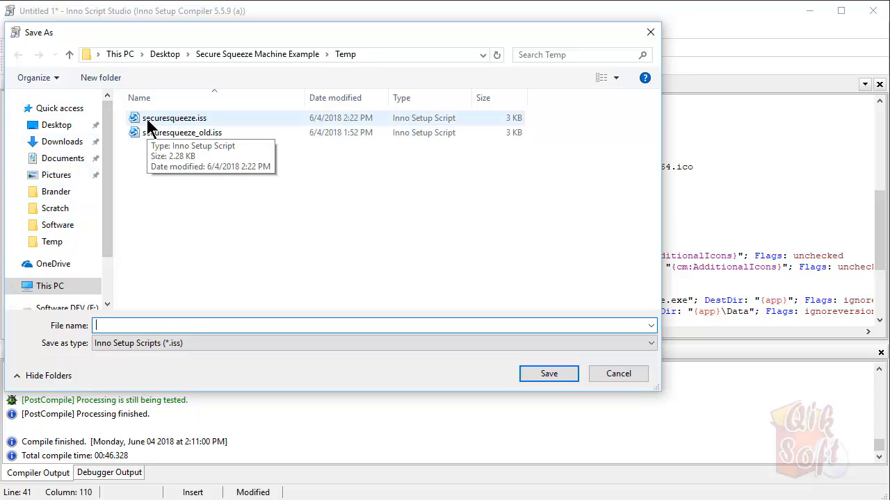
{"action": "left_click", "coordinate": [176, 122]}
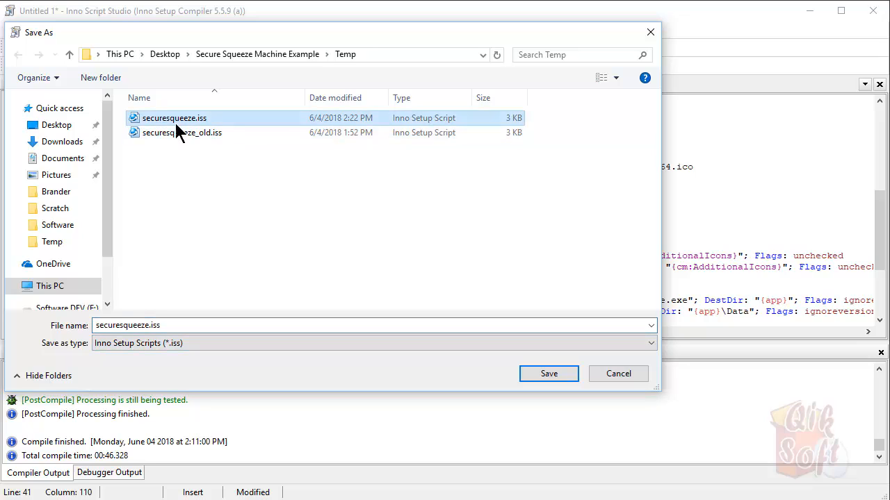
{"action": "double_click", "coordinate": [148, 324]}
{"action": "left_click", "coordinate": [157, 325]}
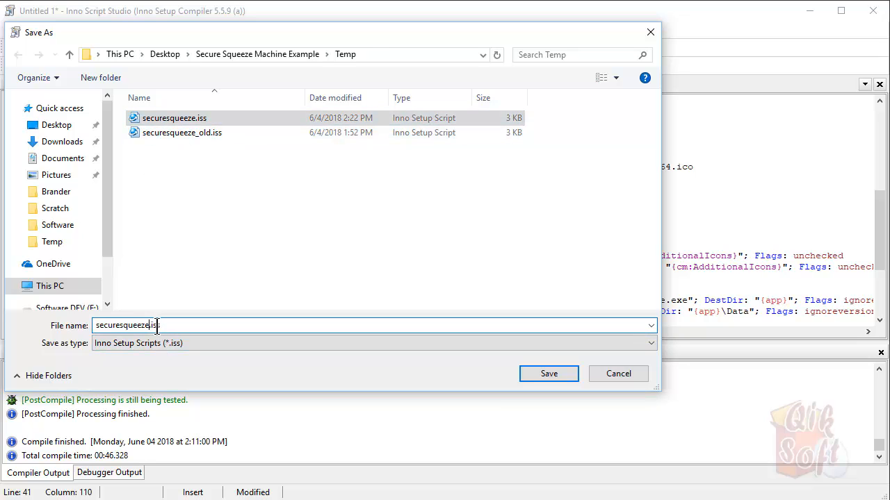
{"action": "type", "text": "_new"}
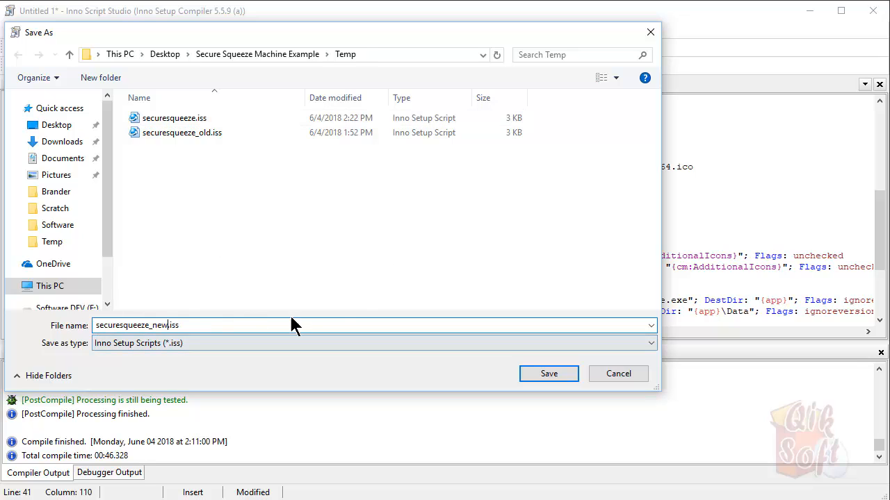
{"action": "left_click", "coordinate": [548, 375]}
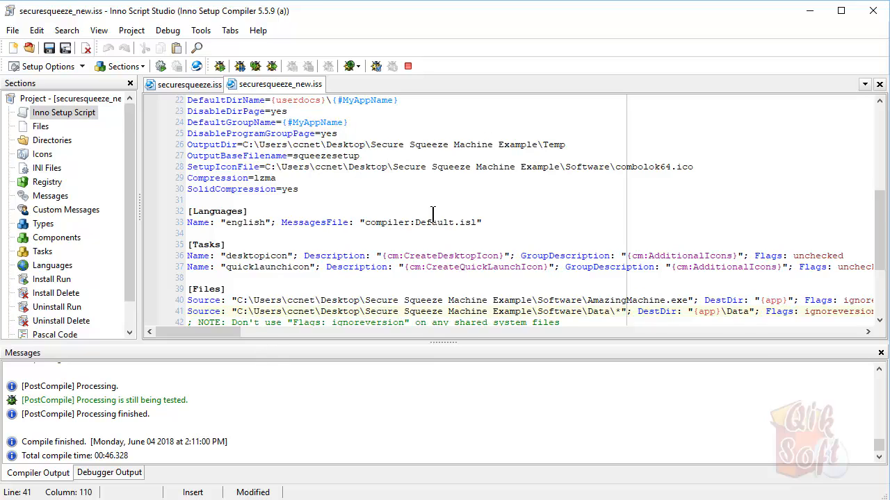
{"action": "scroll", "coordinate": [433, 214], "scroll_direction": "down", "scroll_amount": 2}
{"action": "key", "text": "ctrl+s"}
{"action": "scroll", "coordinate": [526, 238], "scroll_direction": "down", "scroll_amount": 2}
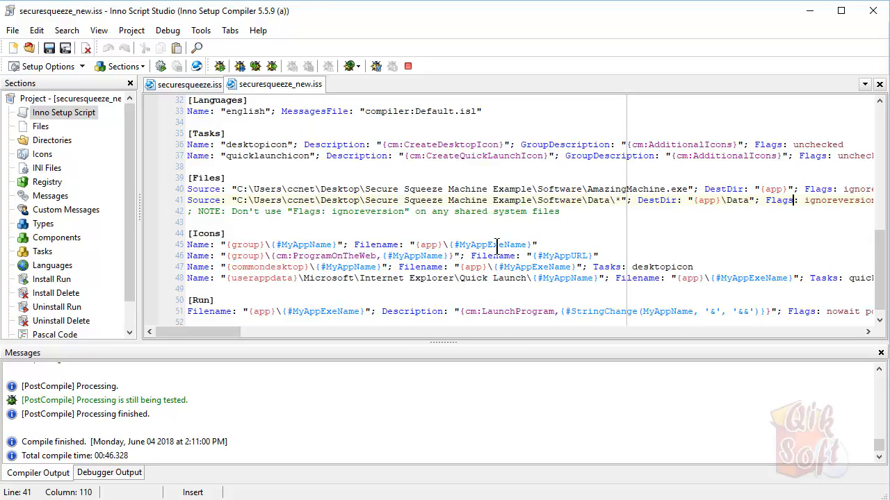
Step: Review the saved script, compile it, and select the generated squeezesetup.exe in the Temp folder in File Explorer
{"action": "scroll", "coordinate": [436, 245], "scroll_direction": "up", "scroll_amount": 10}
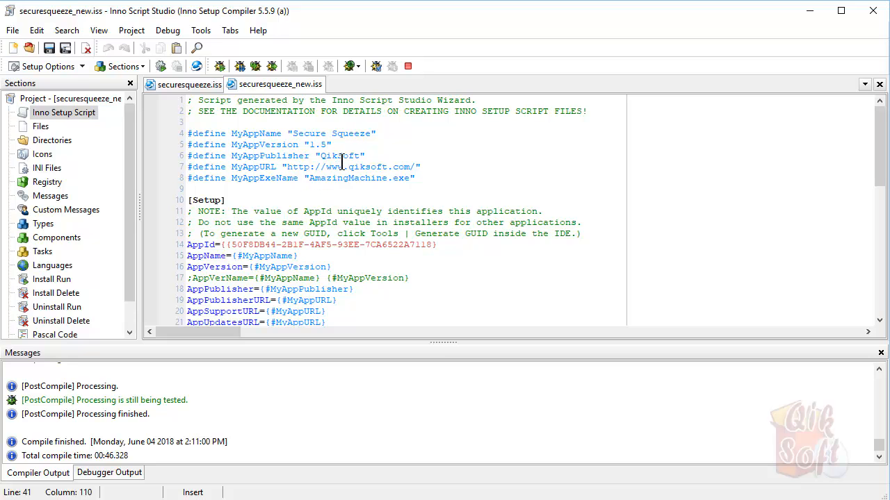
{"action": "scroll", "coordinate": [353, 213], "scroll_direction": "down", "scroll_amount": 2}
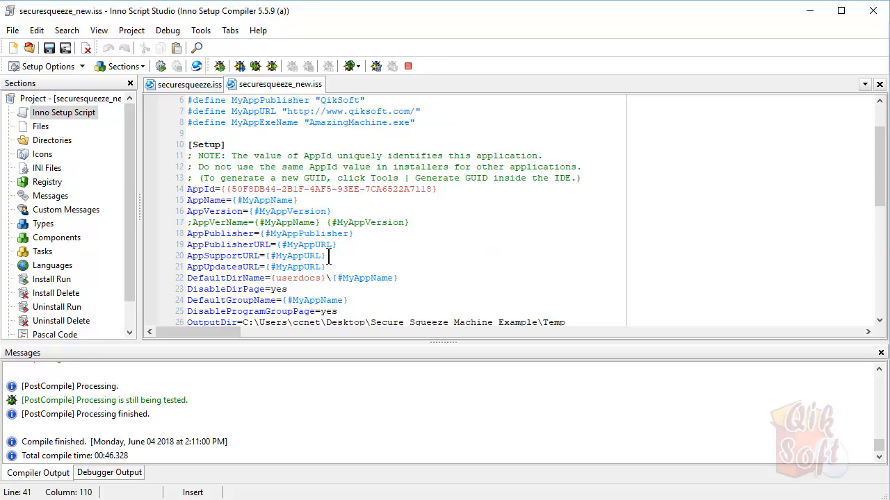
{"action": "scroll", "coordinate": [328, 257], "scroll_direction": "down", "scroll_amount": 3}
{"action": "scroll", "coordinate": [329, 256], "scroll_direction": "down", "scroll_amount": 3}
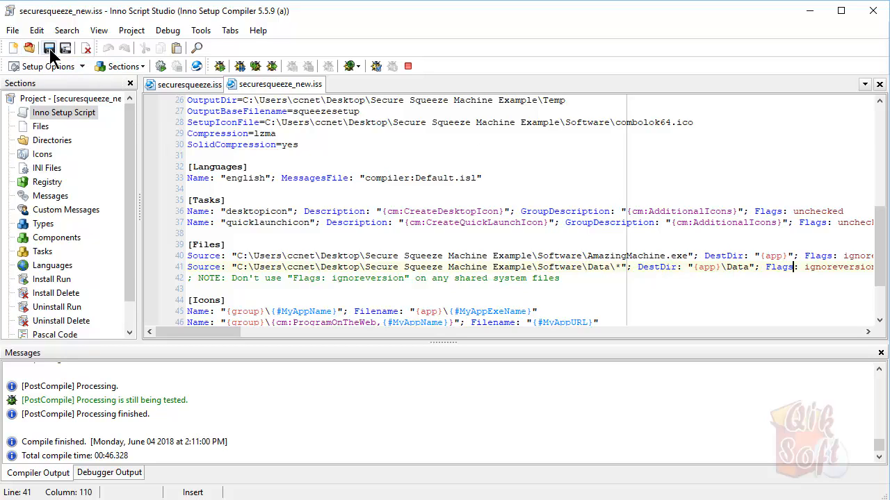
{"action": "left_click", "coordinate": [161, 66]}
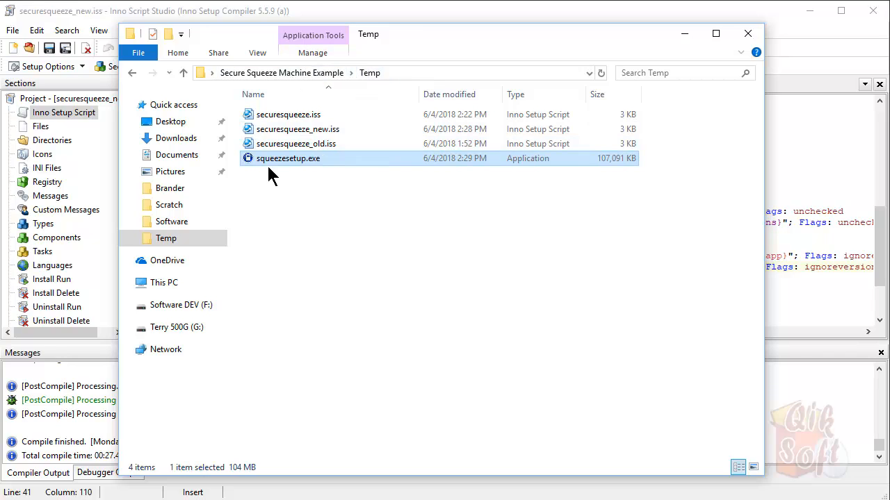
{"action": "mouse_move", "coordinate": [249, 158]}
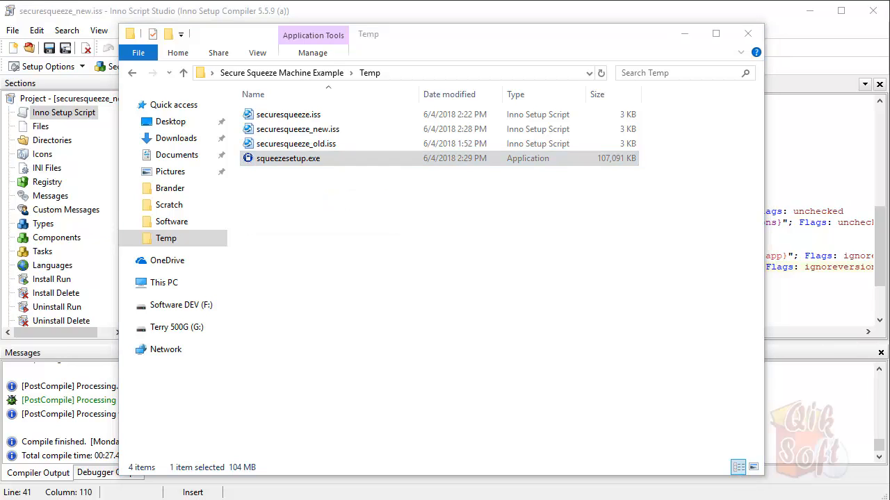
{"action": "left_click", "coordinate": [248, 161]}
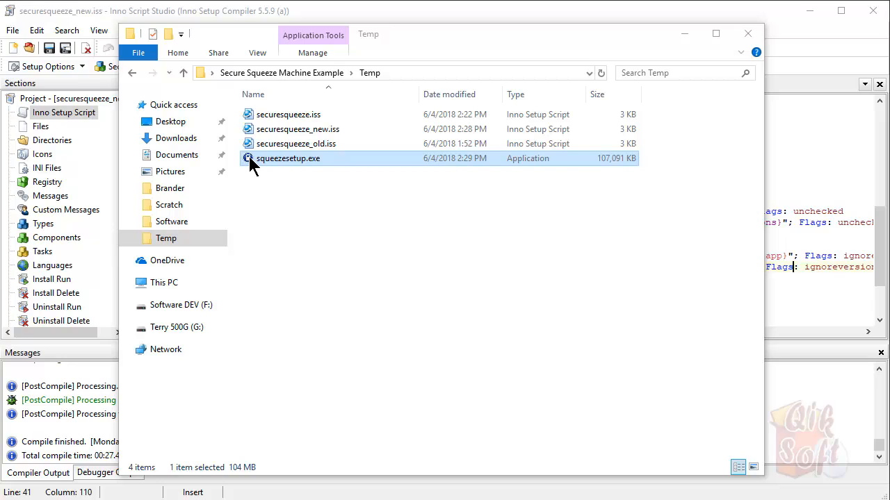
Step: Run squeezesetup.exe and install Secure Squeeze with the option to create a desktop shortcut enabled
{"action": "double_click", "coordinate": [249, 158]}
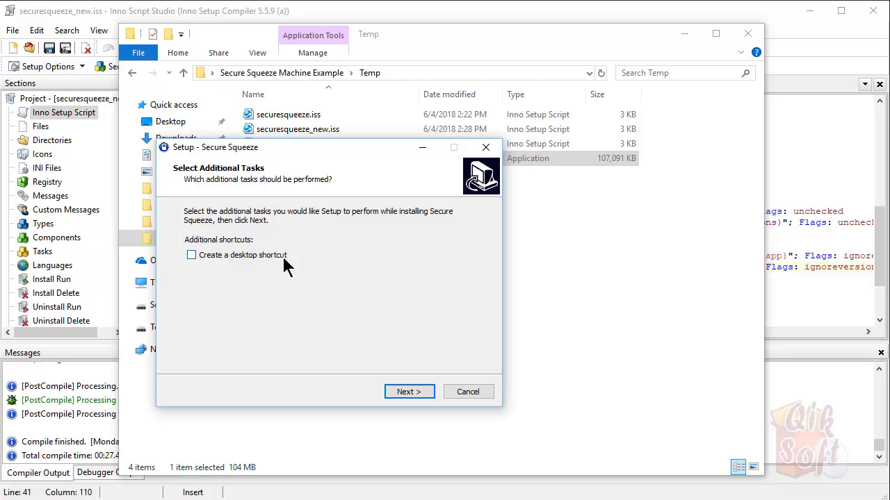
{"action": "left_click", "coordinate": [192, 256]}
{"action": "left_click", "coordinate": [415, 391]}
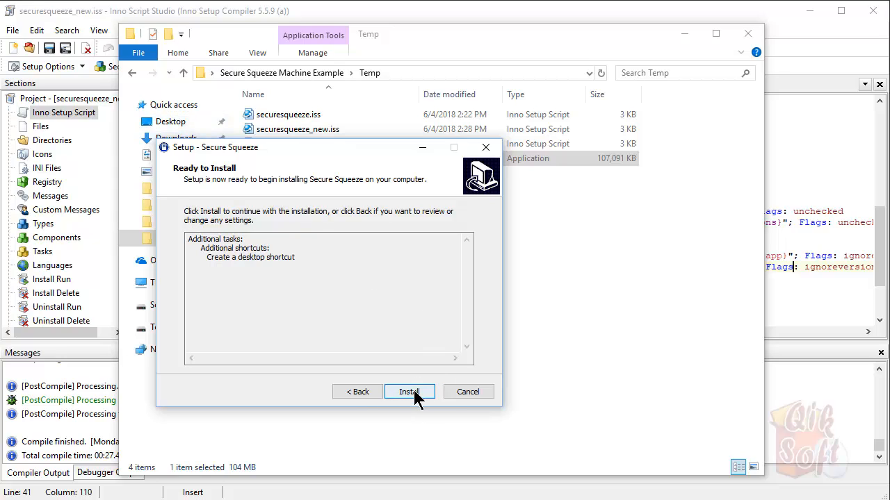
{"action": "left_click", "coordinate": [418, 392]}
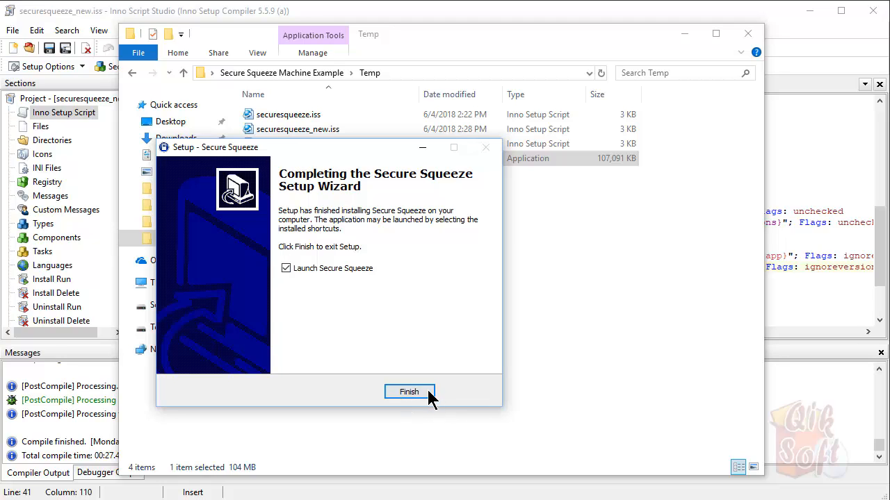
Step: Finish the setup with Launch Secure Squeeze enabled, and move the launched application's window fully into view
{"action": "left_click", "coordinate": [418, 391]}
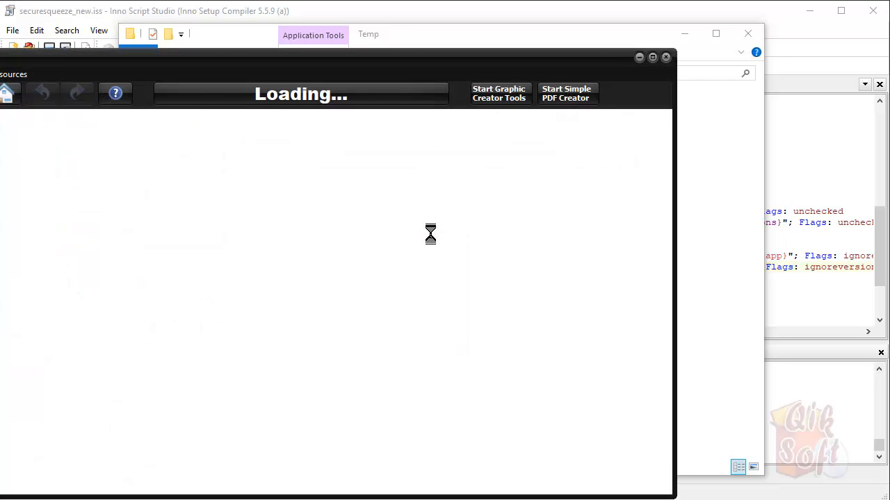
{"action": "left_click_drag", "start_coordinate": [306, 62], "coordinate": [410, 51]}
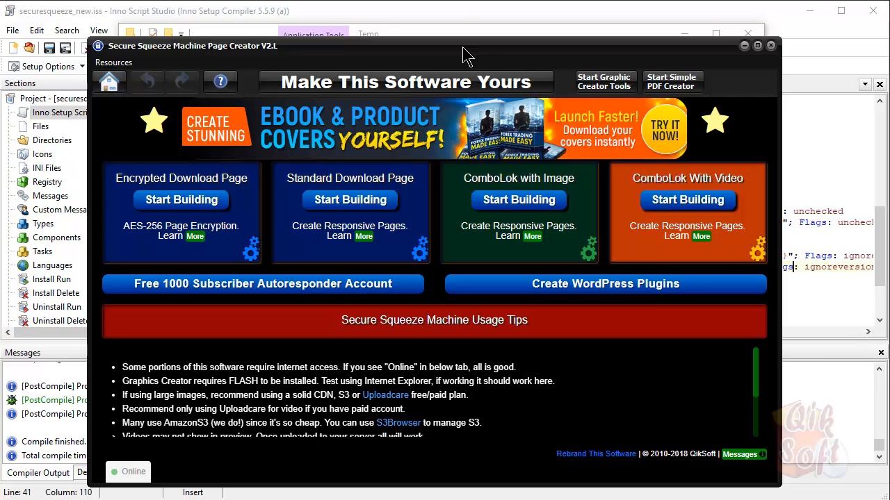
{"action": "left_click_drag", "start_coordinate": [462, 46], "coordinate": [449, 35]}
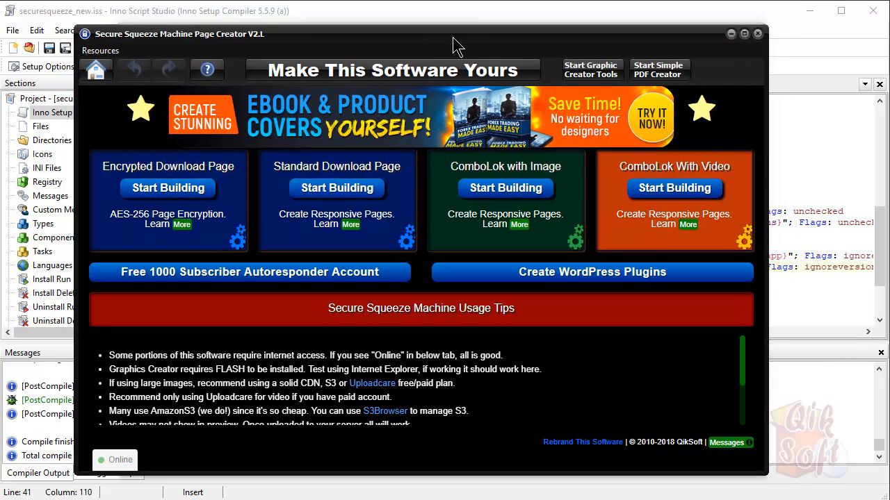